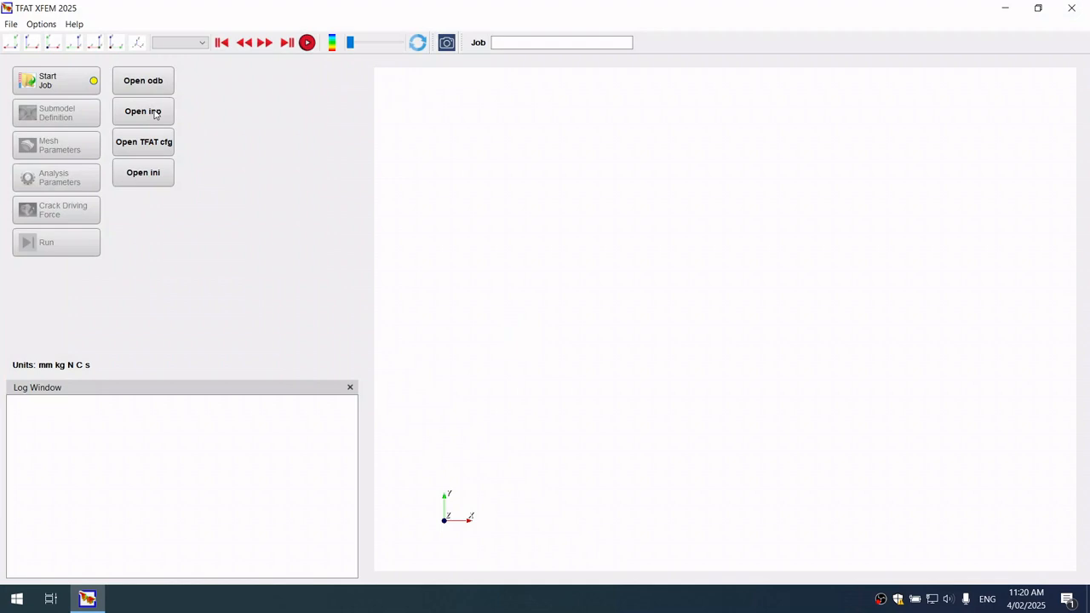
# Start a job from CTSpecimenJob.inp in the CTSpecimenTutorial folder
pyautogui.click(155, 114)
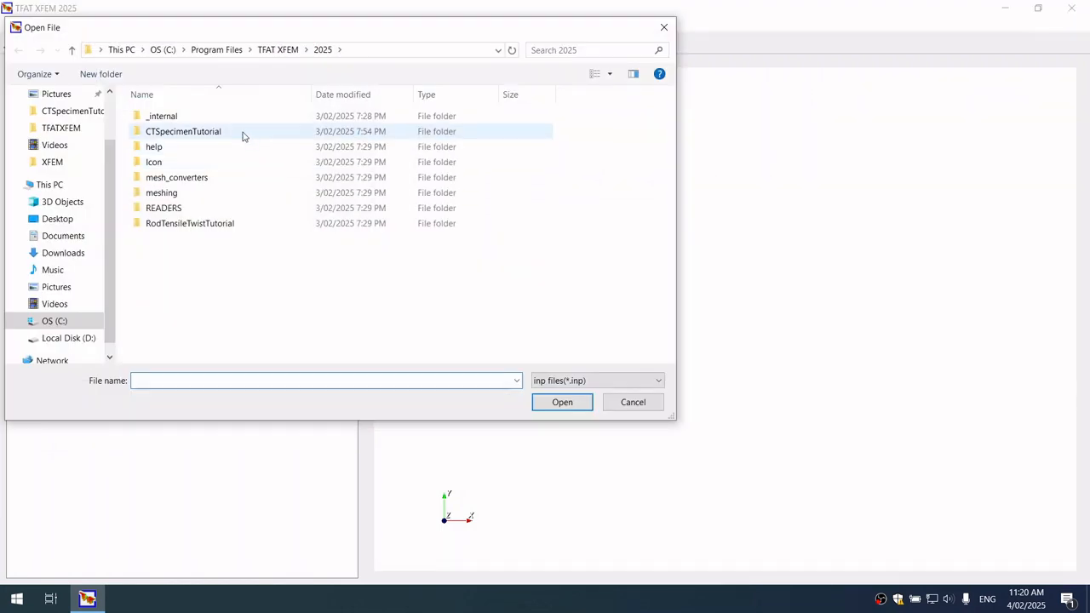
pyautogui.click(242, 135)
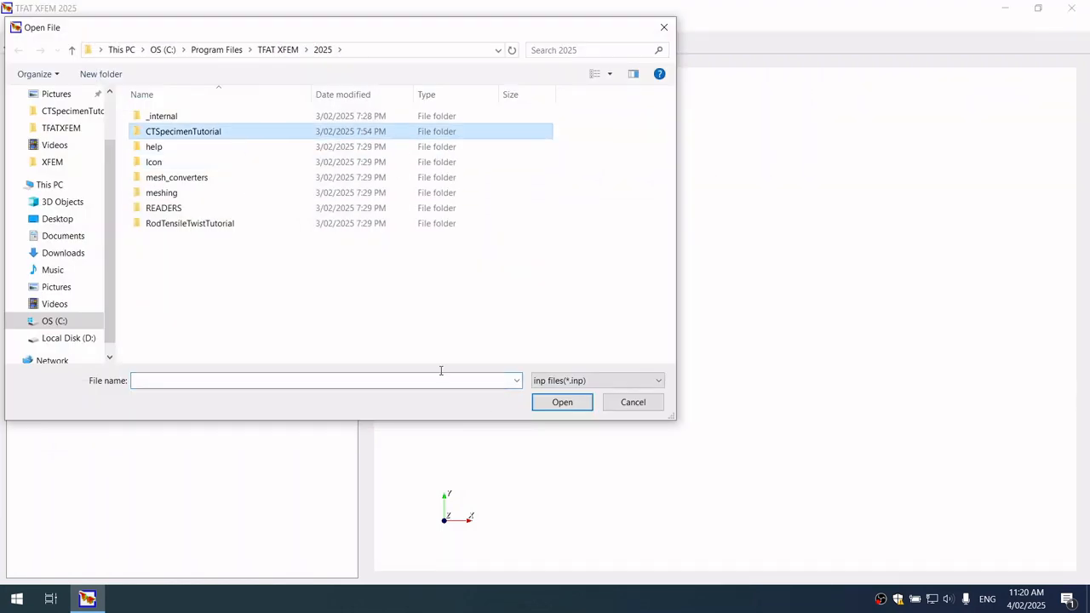
pyautogui.doubleClick(223, 131)
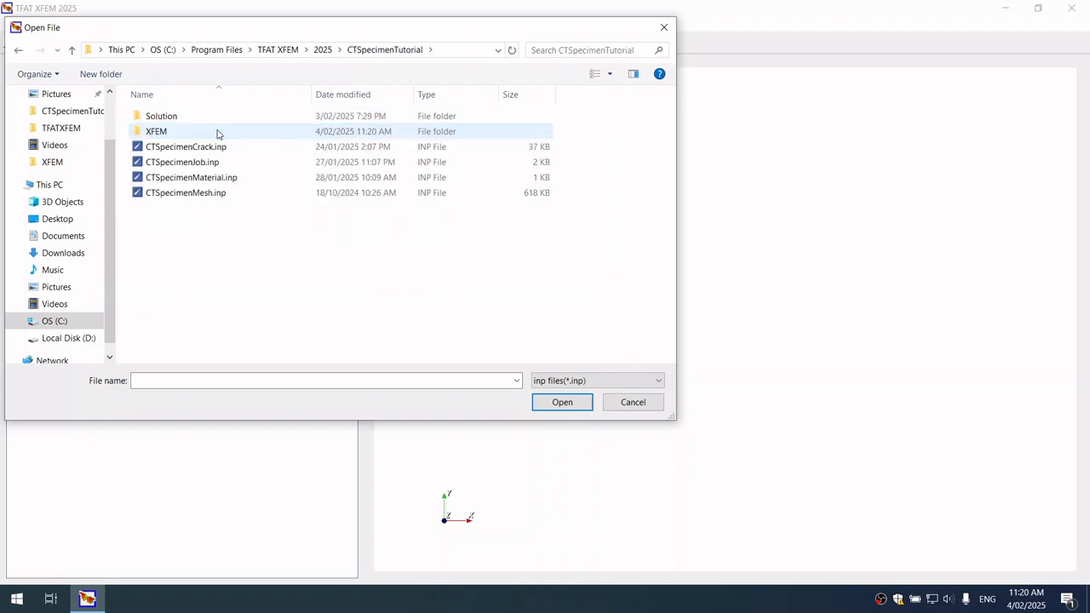
pyautogui.click(209, 166)
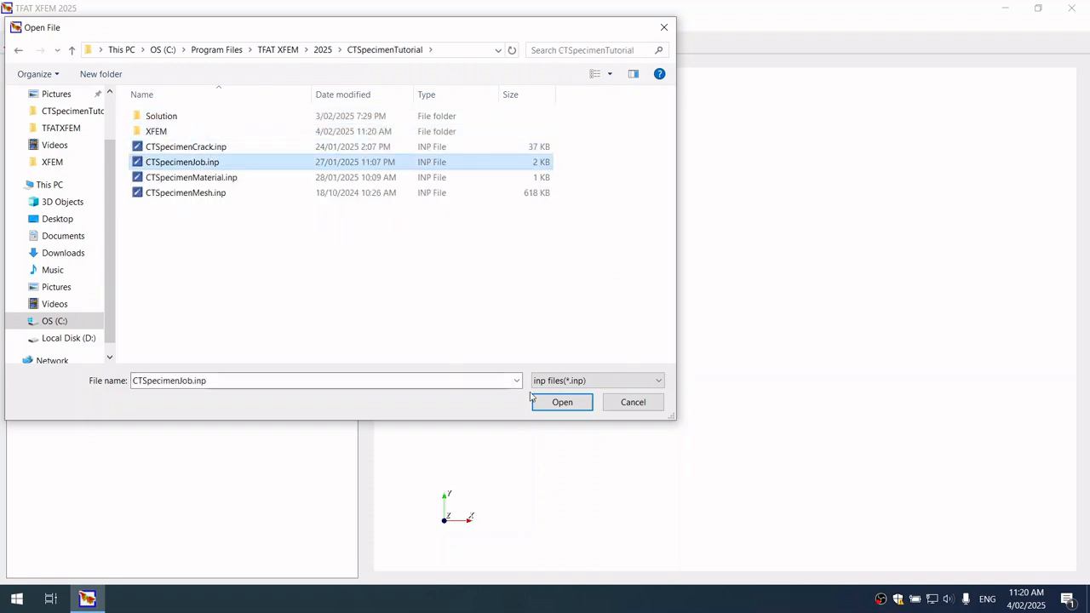
pyautogui.click(561, 402)
# Enable crack mesh import for the hotspot and load CTSpecimenCrack.inp as the crack mesh
pyautogui.moveTo(479, 166); pyautogui.dragTo(502, 276)
pyautogui.moveTo(999, 331); pyautogui.dragTo(422, 256)
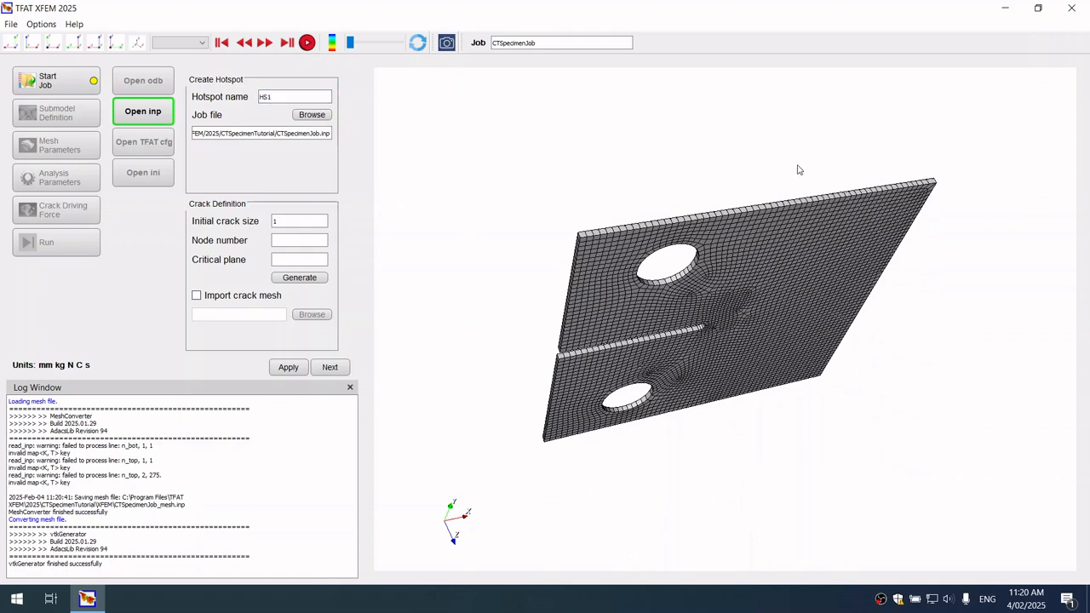
pyautogui.moveTo(774, 203); pyautogui.dragTo(591, 170)
pyautogui.click(252, 296)
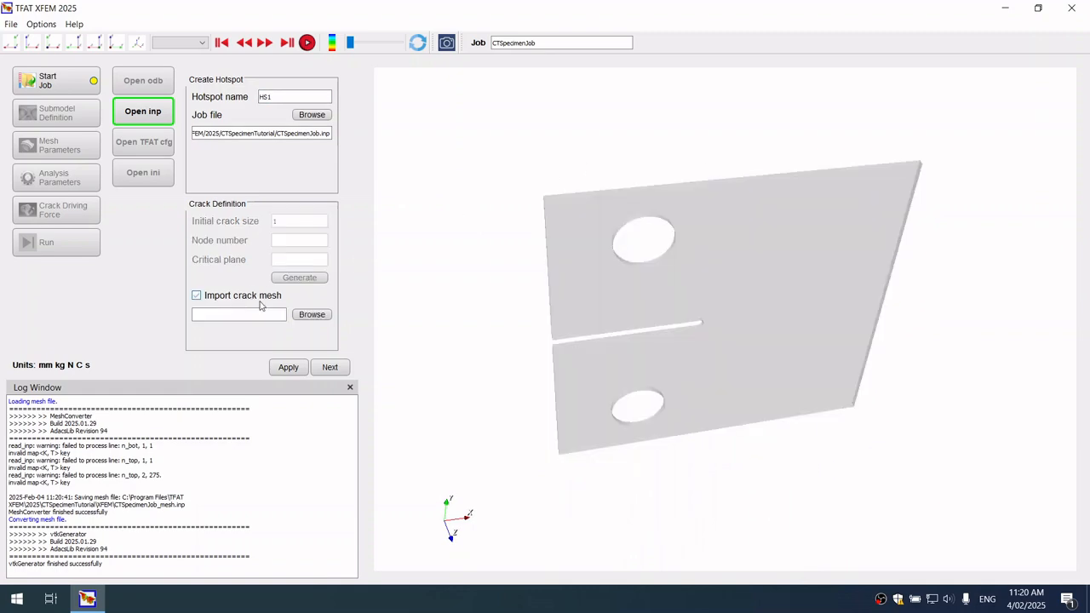
pyautogui.click(310, 314)
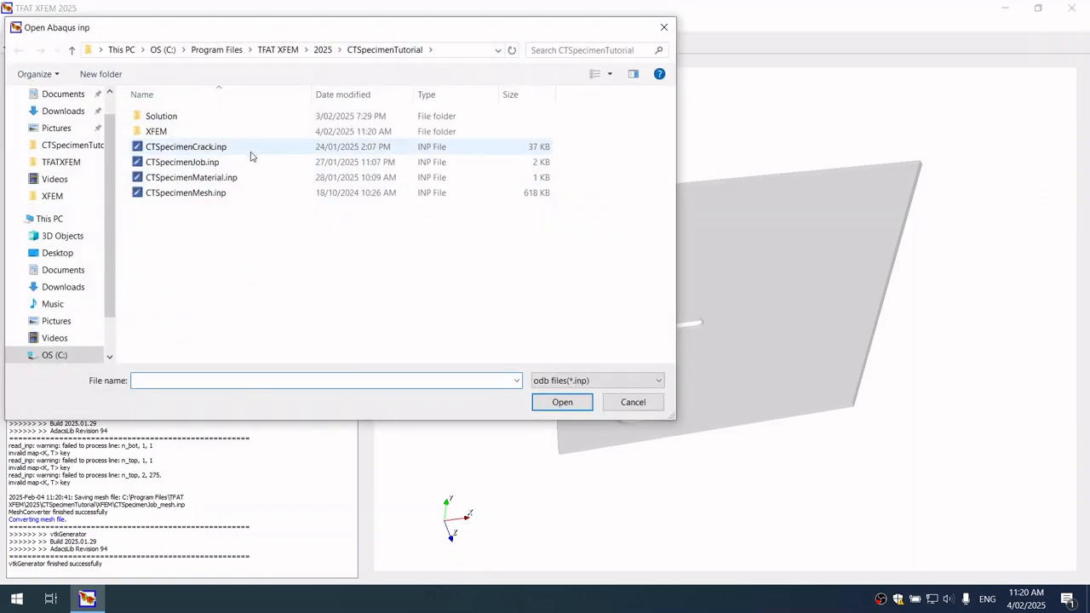
pyautogui.click(255, 149)
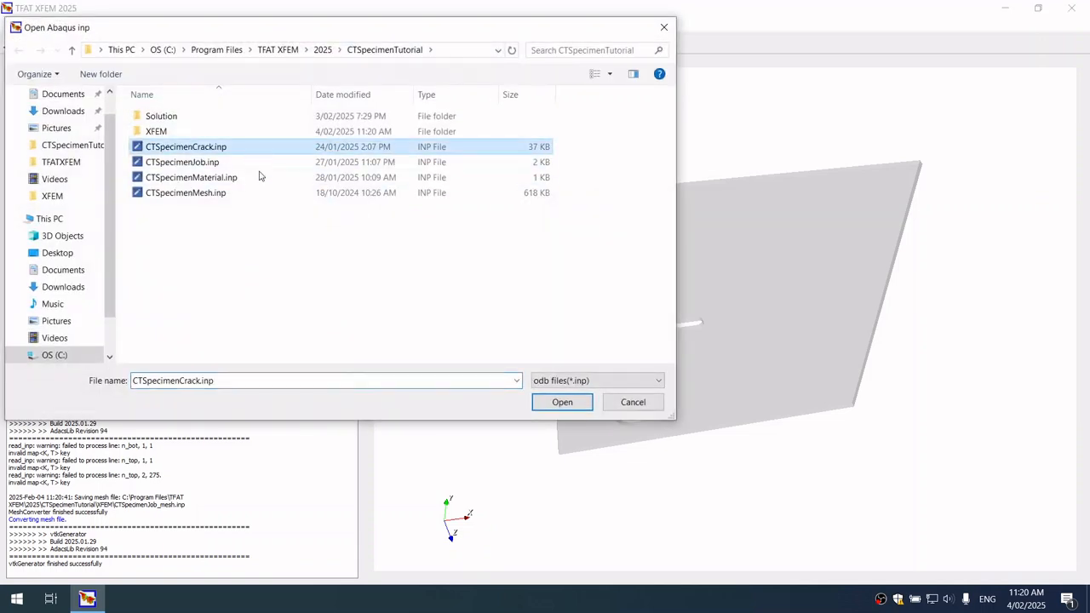
pyautogui.click(562, 402)
# Accept the imported crack and the skipped submodel definition, advancing to the mesh parameters
pyautogui.moveTo(791, 253); pyautogui.dragTo(590, 287)
pyautogui.moveTo(657, 324); pyautogui.dragTo(732, 349)
pyautogui.scroll(5, 732, 349)
pyautogui.scroll(-2, 742, 349)
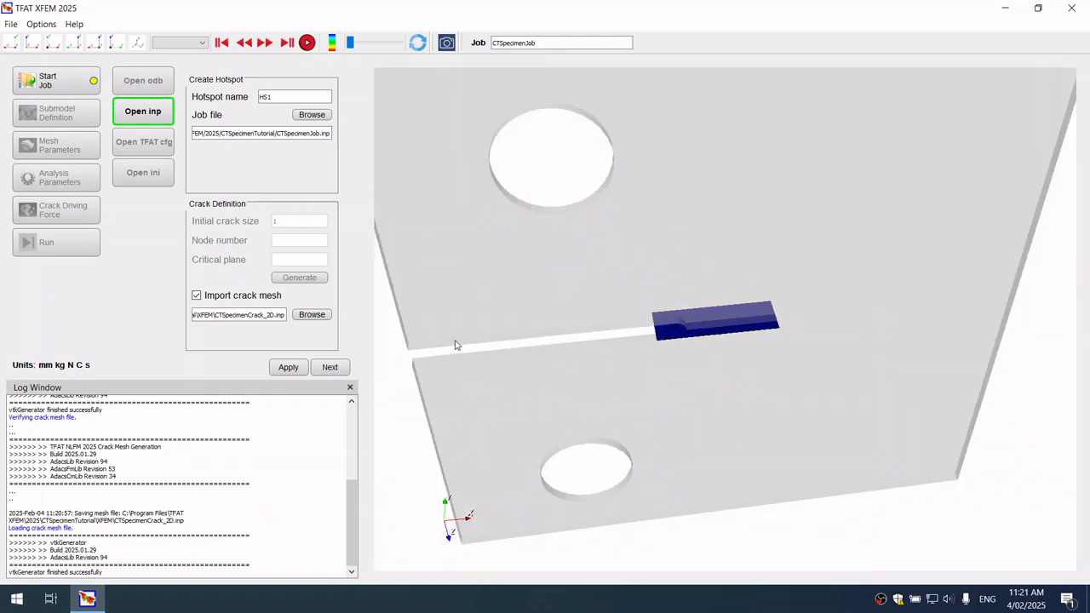
pyautogui.click(329, 367)
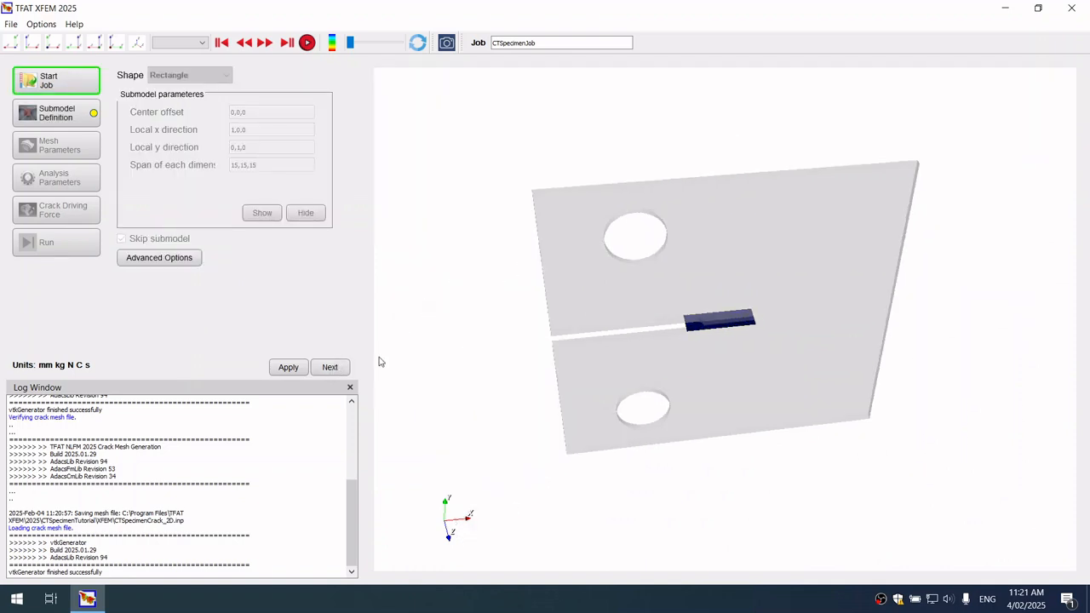
pyautogui.click(330, 369)
# Set the crack resolution to 0.3 and the fine region to 5, and generate a preview of the mesh
pyautogui.moveTo(689, 196); pyautogui.dragTo(689, 169)
pyautogui.scroll(3, 671, 221)
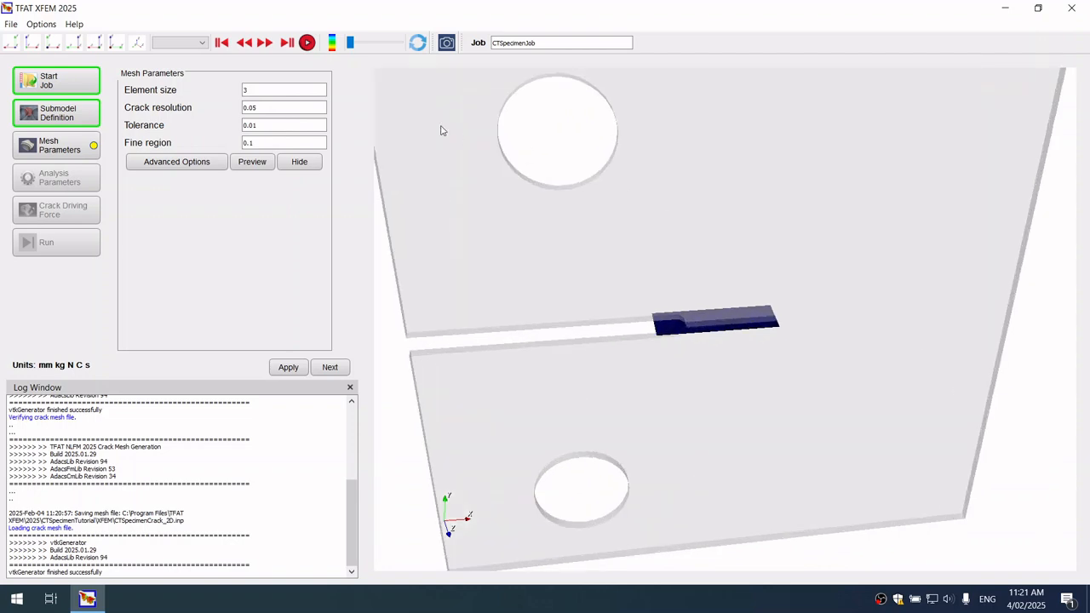
pyautogui.scroll(-1, 441, 130)
pyautogui.click(299, 90)
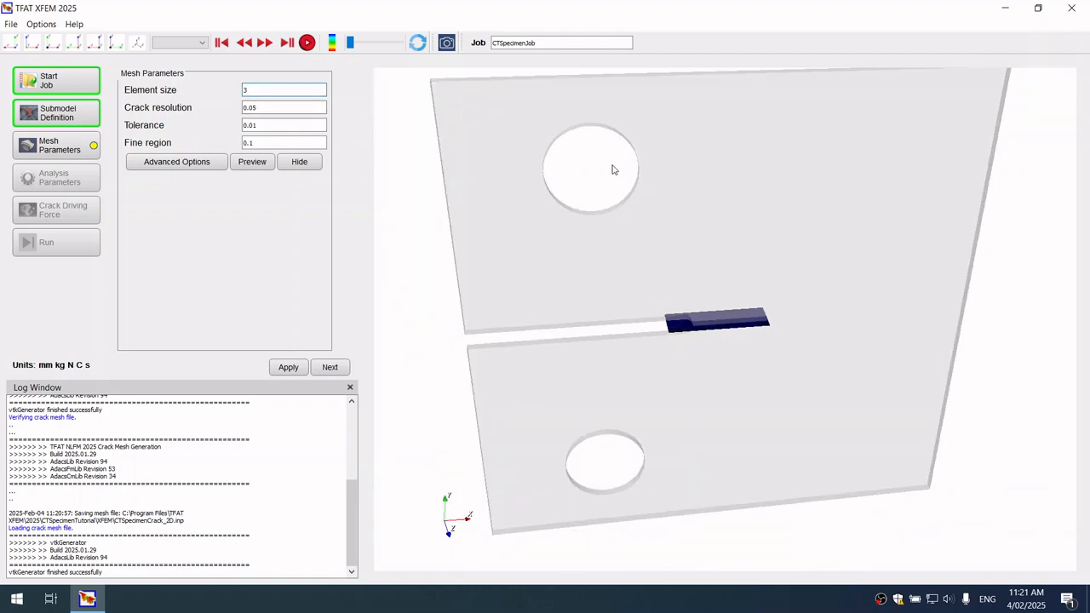
pyautogui.moveTo(612, 165); pyautogui.dragTo(622, 181)
pyautogui.click(279, 107)
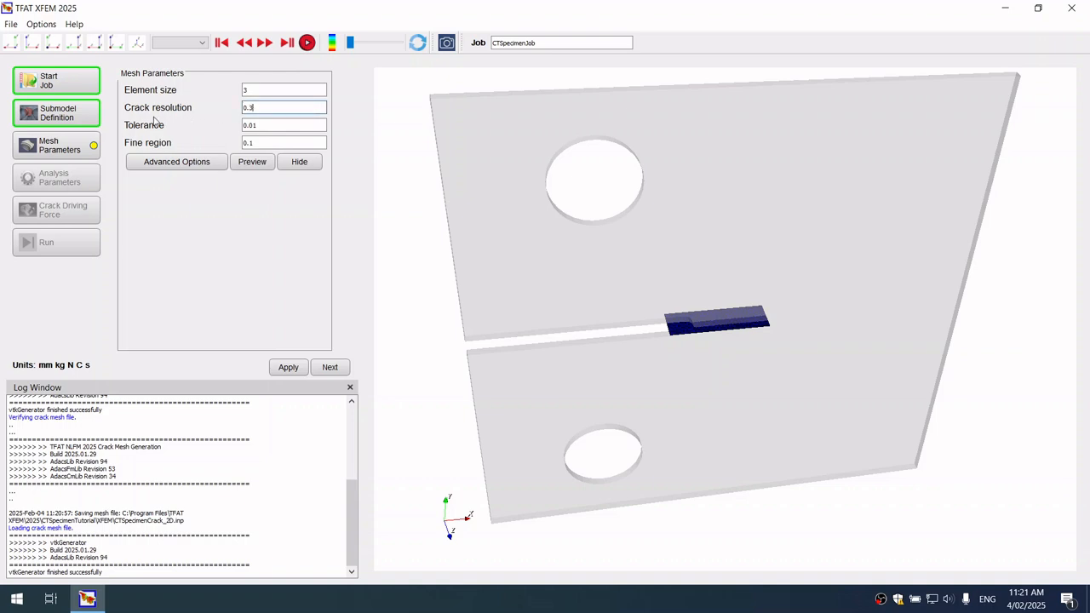
pyautogui.click(273, 142)
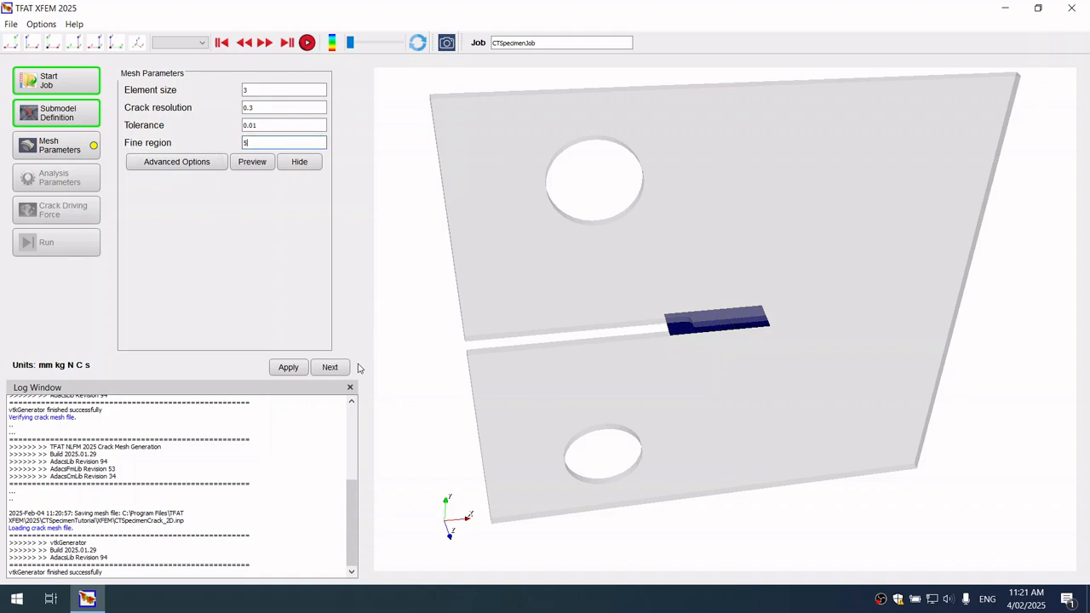
pyautogui.click(260, 168)
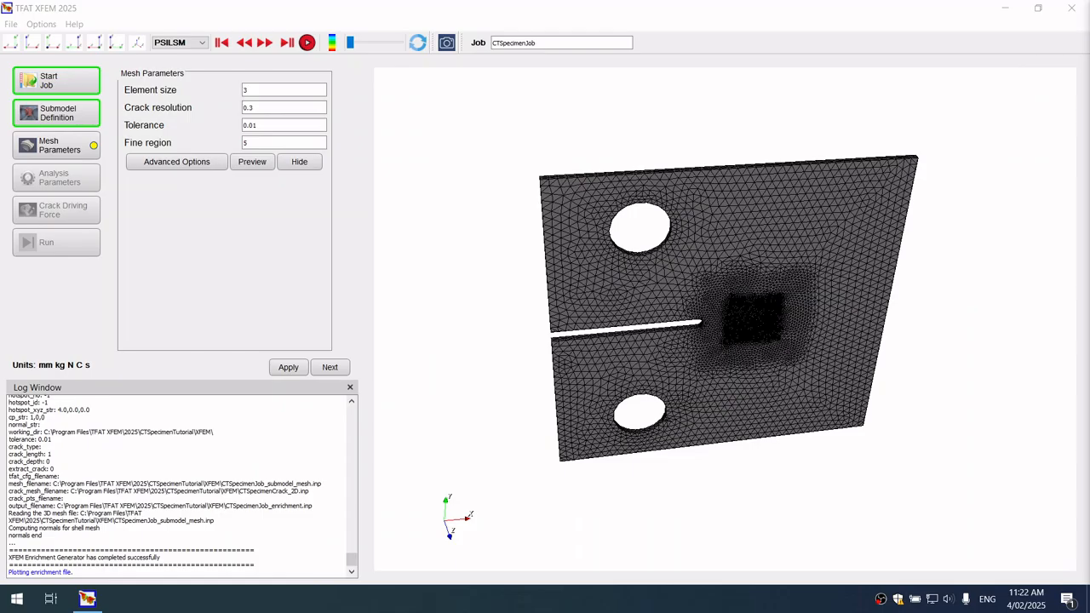
# Examine the refined mesh around the crack tip with the PHILSM and PSILSM level-set contours
pyautogui.scroll(3, 791, 311)
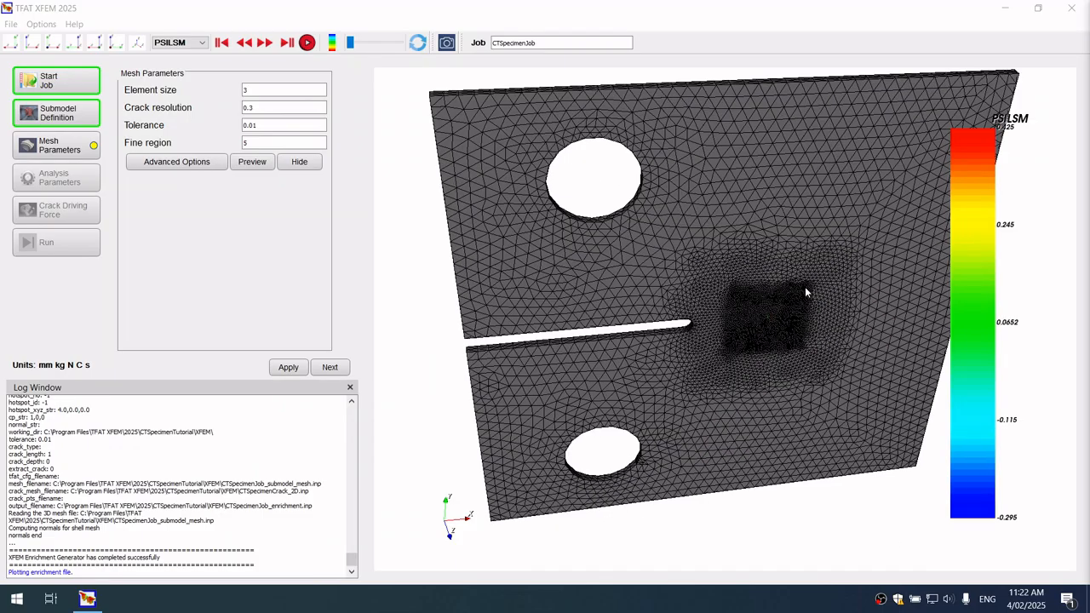
pyautogui.moveTo(796, 372); pyautogui.dragTo(831, 330)
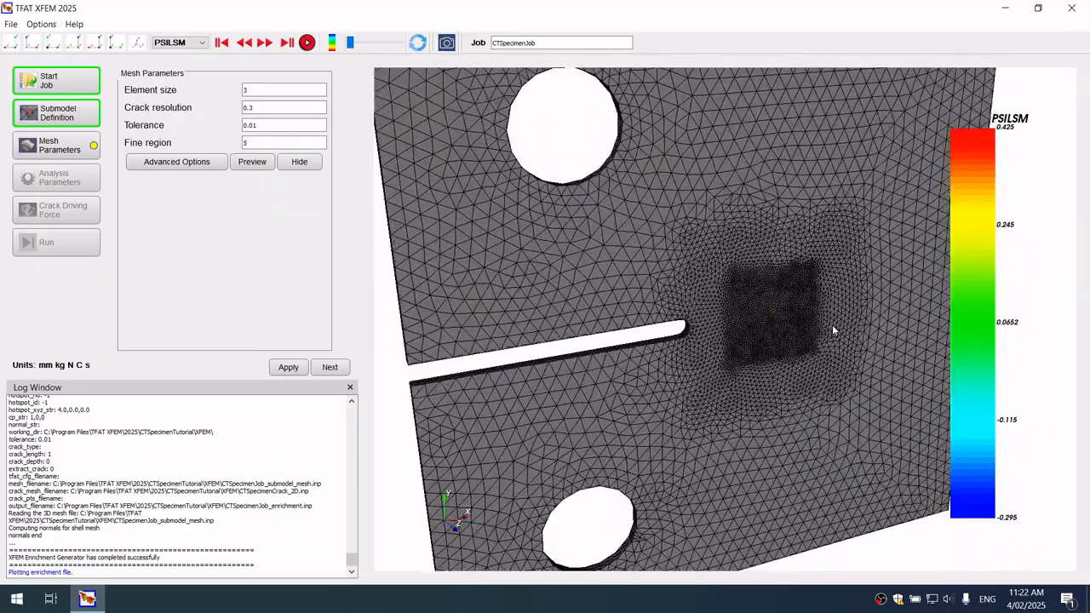
pyautogui.scroll(3, 833, 315)
pyautogui.moveTo(848, 310); pyautogui.dragTo(631, 311)
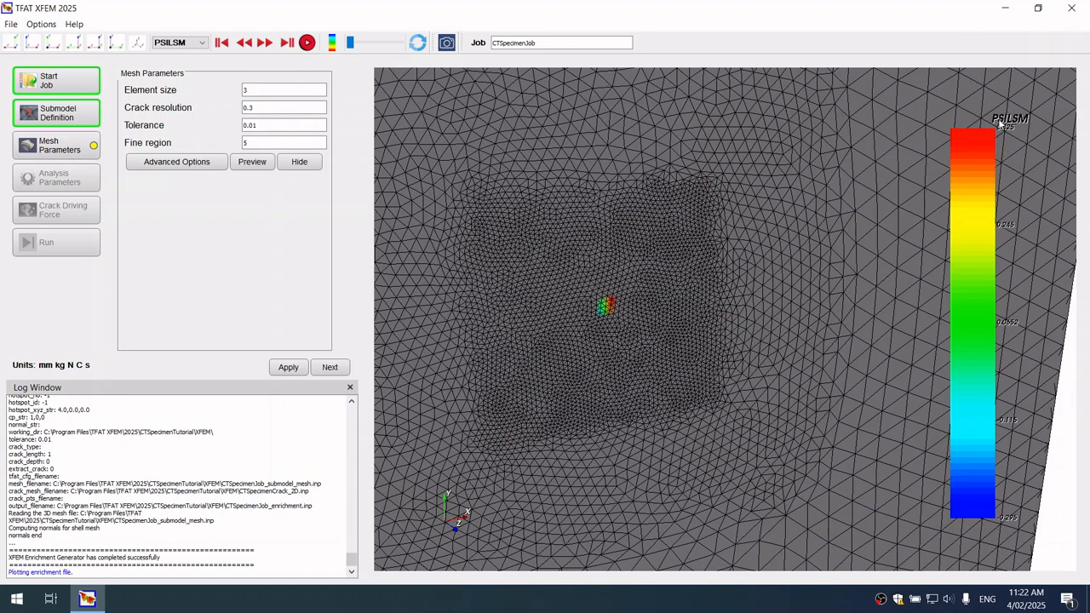
pyautogui.click(188, 42)
pyautogui.click(182, 53)
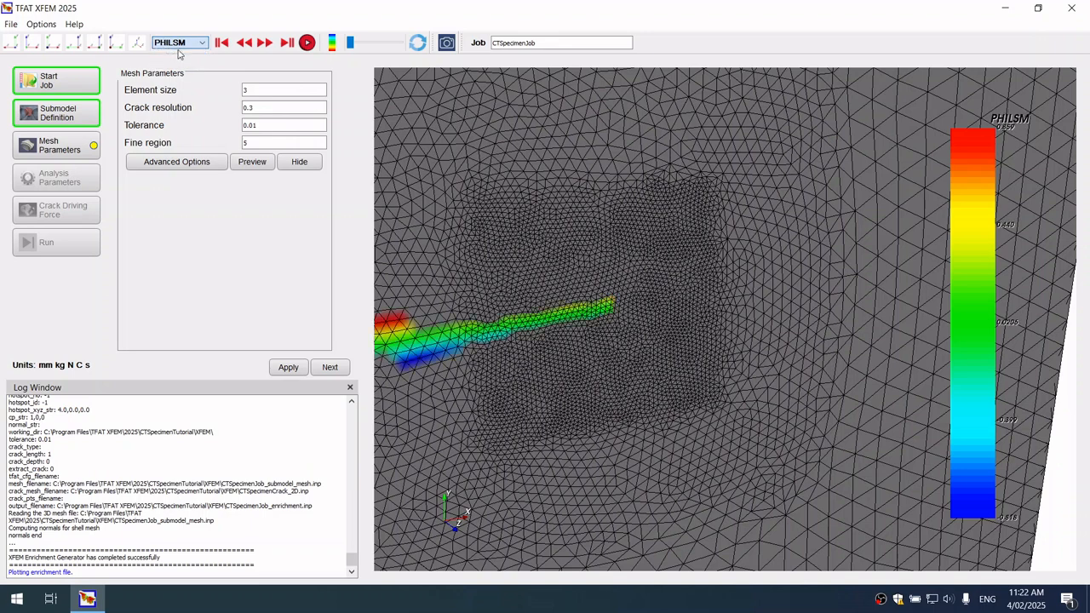
pyautogui.click(189, 43)
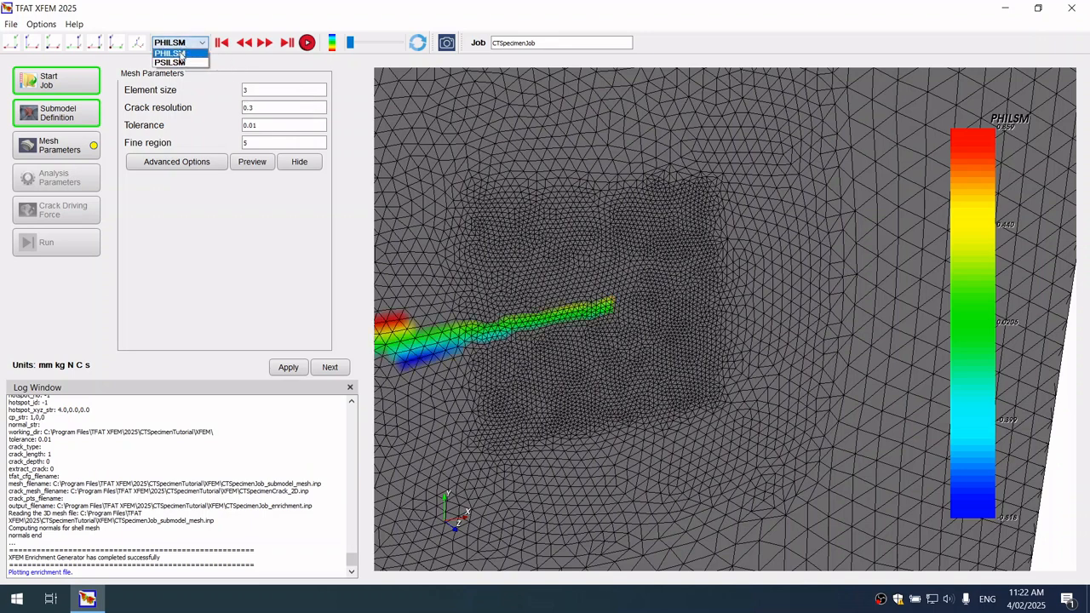
pyautogui.click(182, 62)
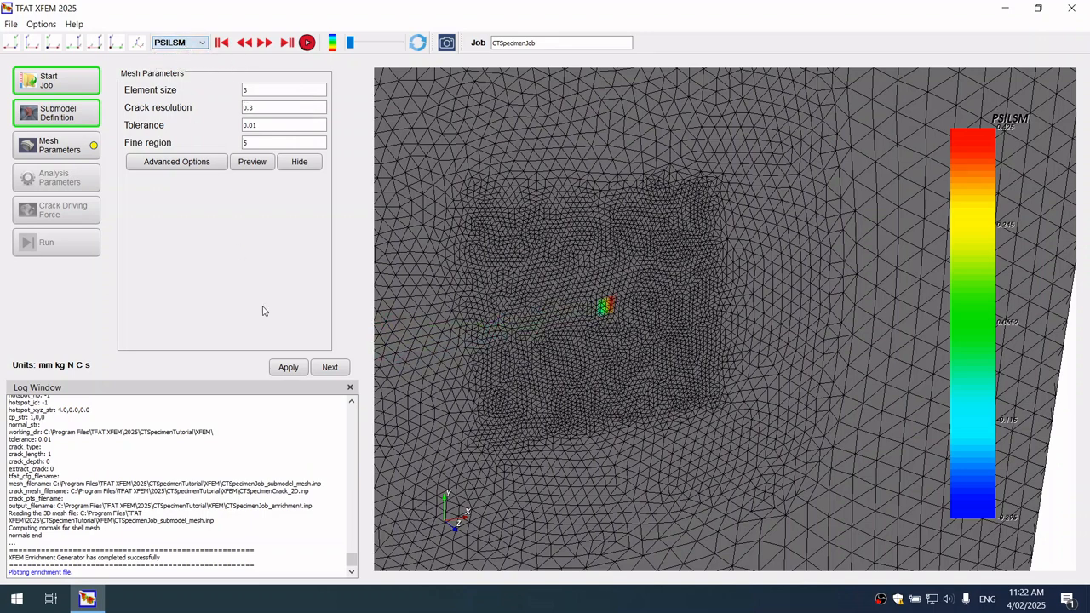
# Accept the mesh parameters and load CTSpecimenMaterial.inp as the Abaqus material file
pyautogui.click(329, 367)
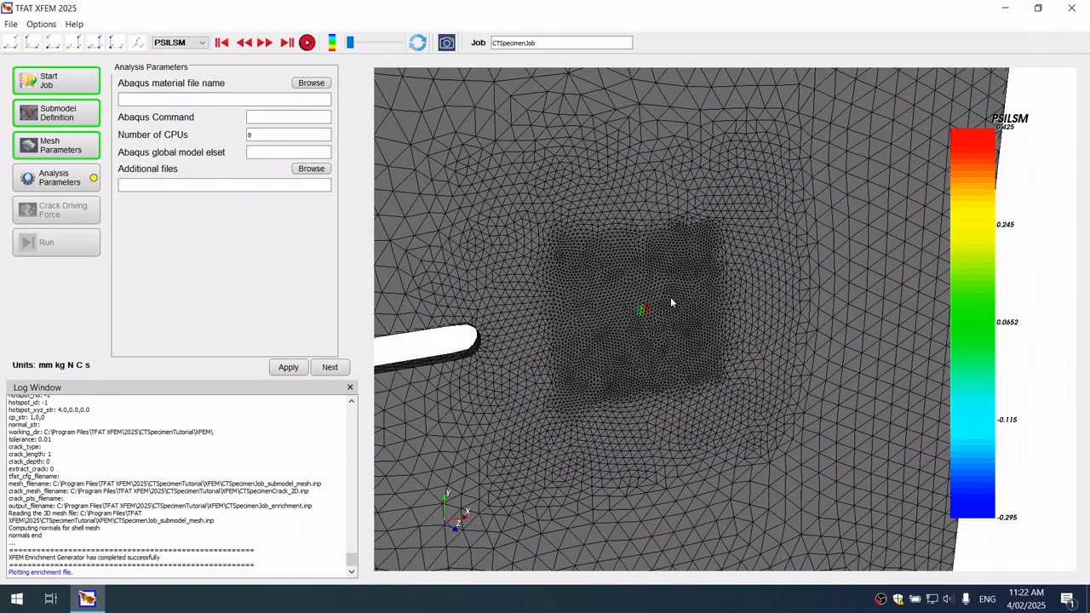
pyautogui.click(310, 82)
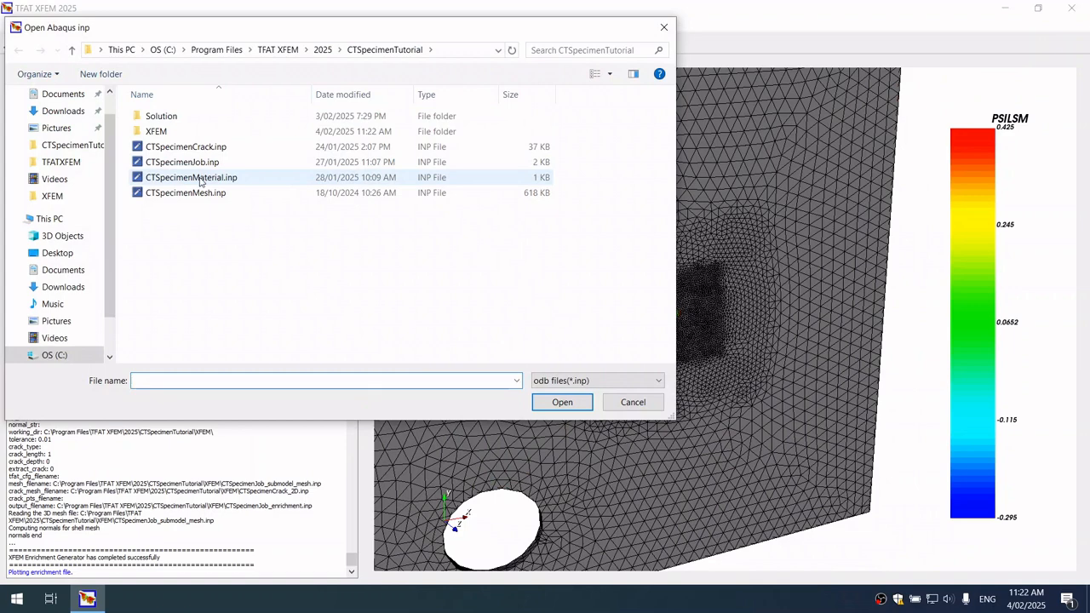
pyautogui.click(194, 178)
pyautogui.click(561, 402)
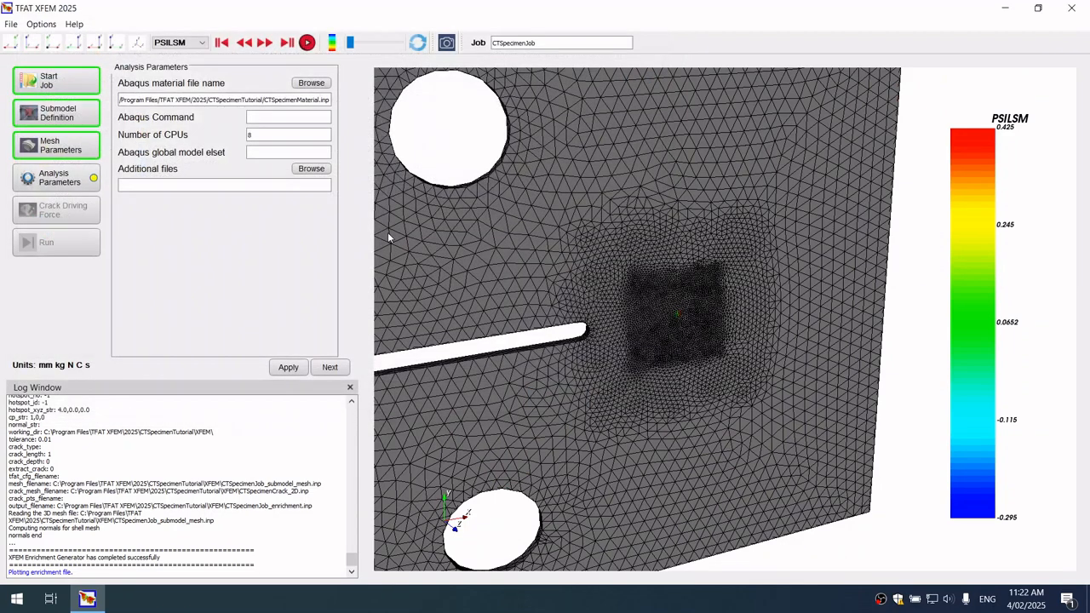
# Enter the Abaqus command, set the number of CPUs to 4, and continue to the crack driving force settings
pyautogui.click(284, 116)
pyautogui.write('abaqus')
pyautogui.click(281, 137)
pyautogui.write('4')
pyautogui.click(329, 368)
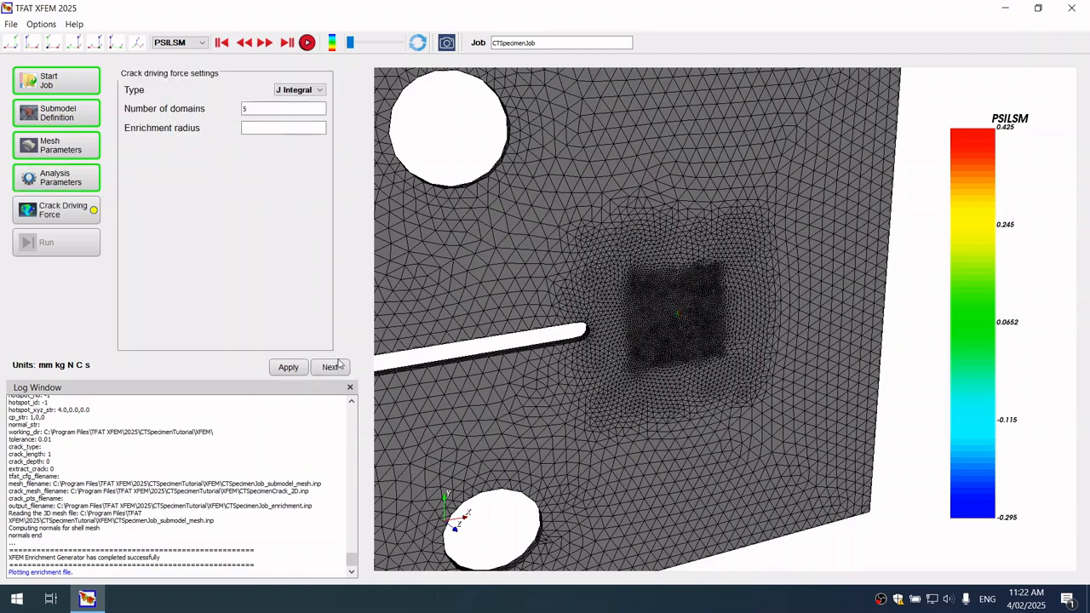
# Set the crack driving force type to SIF with 10 domains, fill in the enrichment radius, and continue to the run stage
pyautogui.click(303, 91)
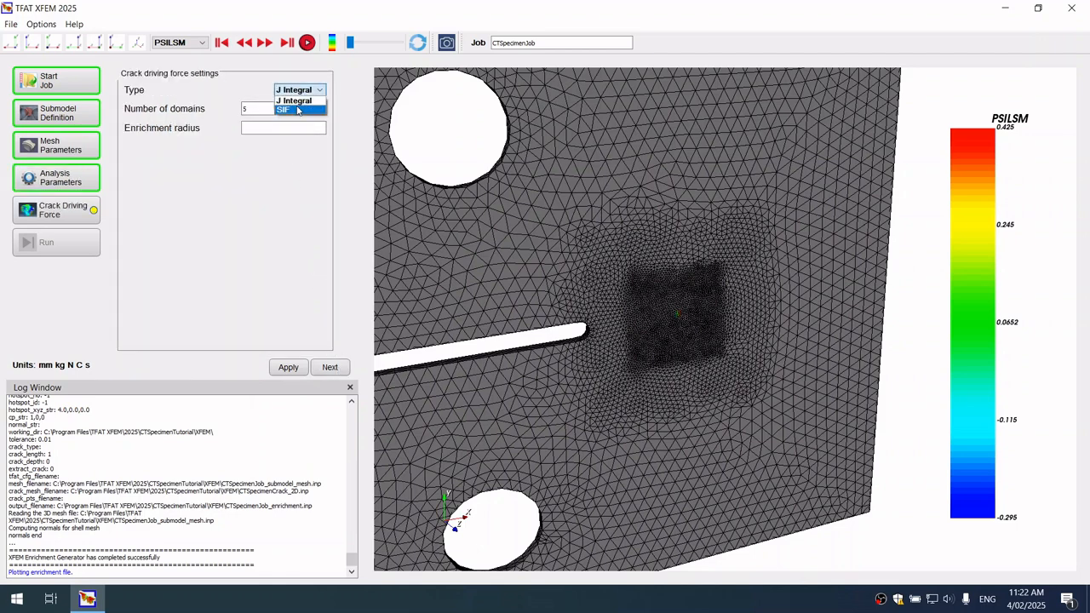
pyautogui.click(296, 111)
pyautogui.click(287, 108)
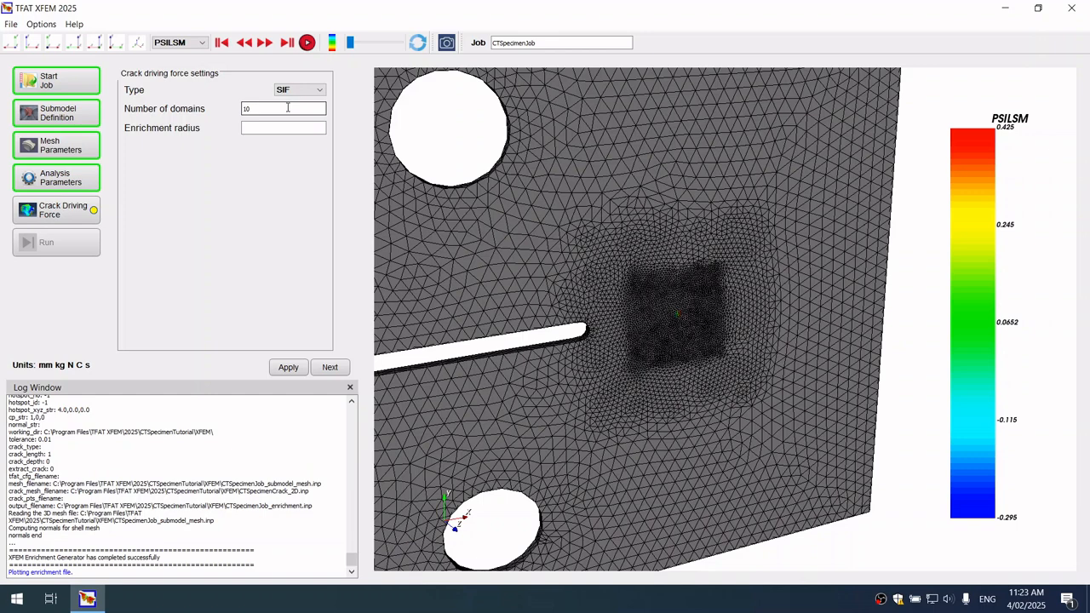
pyautogui.click(286, 127)
pyautogui.click(338, 365)
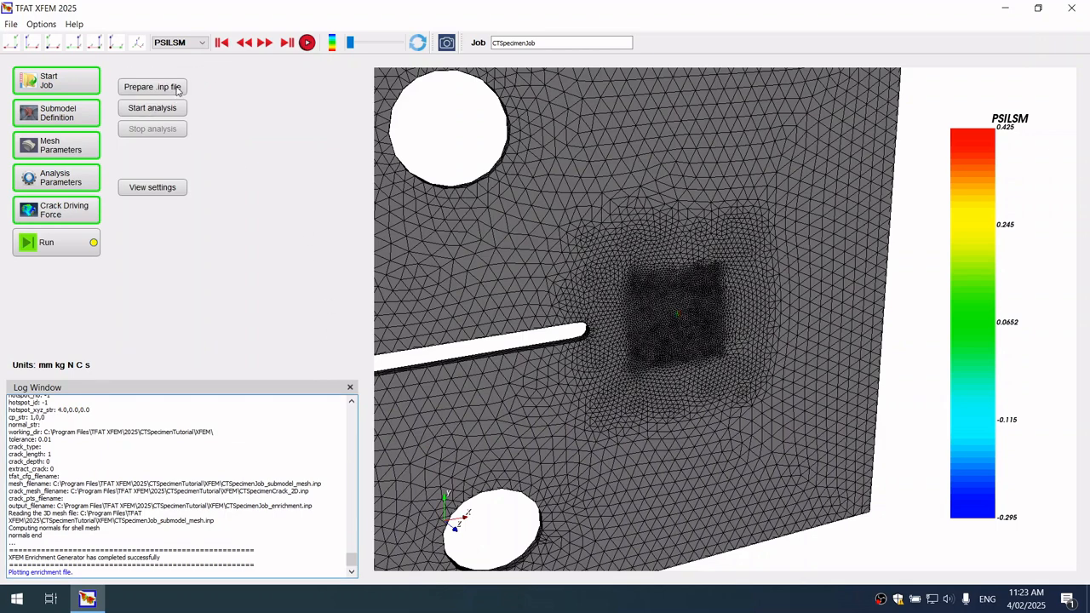
# Prepare the submodel .inp file and change the solid section's ELSET to PART1
pyautogui.click(176, 87)
pyautogui.moveTo(379, 25); pyautogui.dragTo(563, 98)
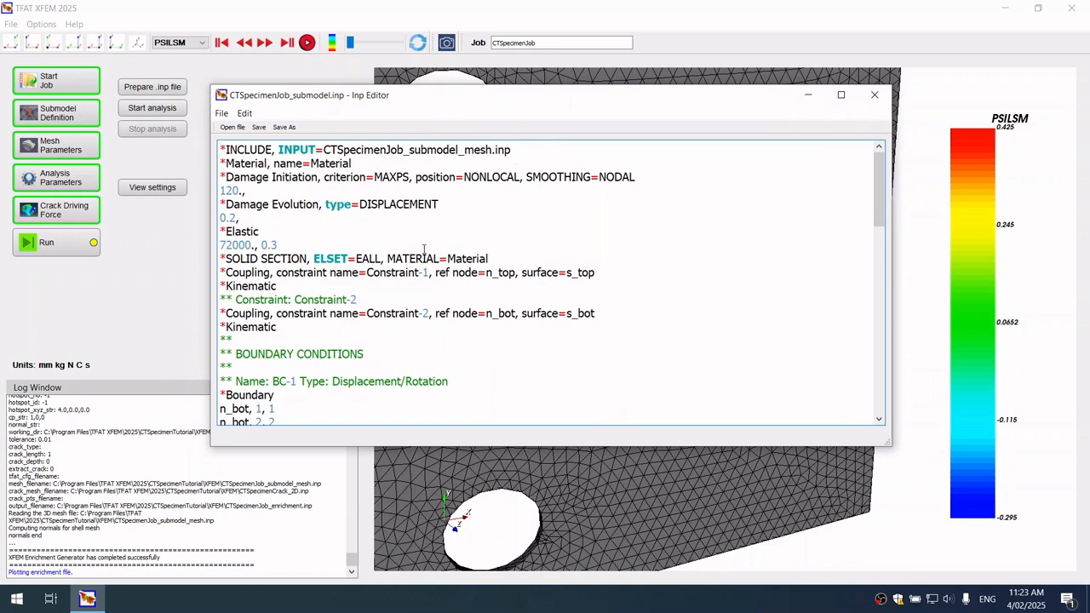
pyautogui.doubleClick(371, 258)
pyautogui.write('PART')
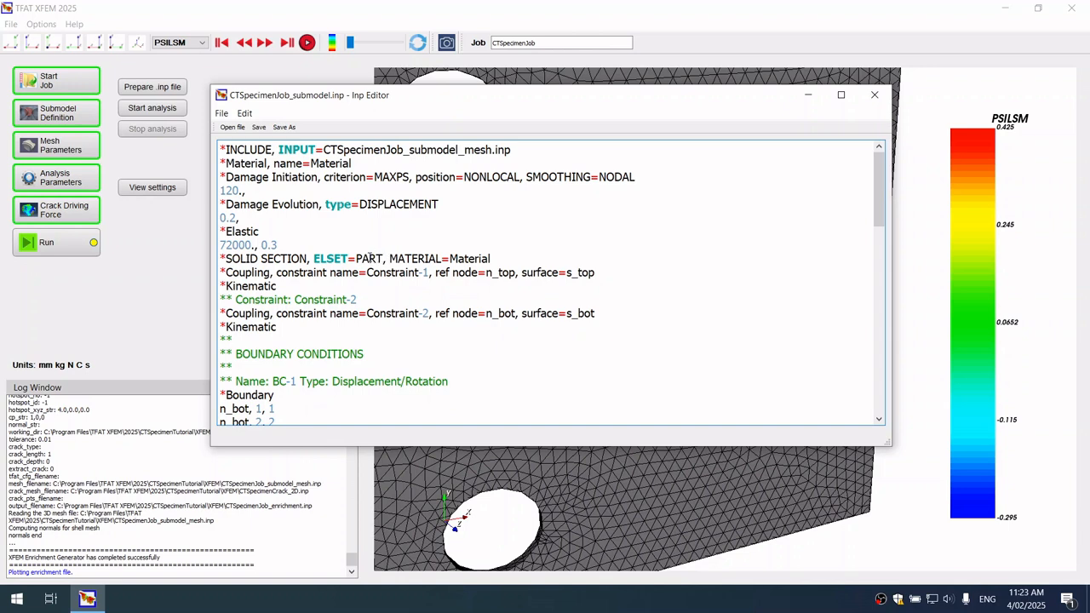
pyautogui.write('1')
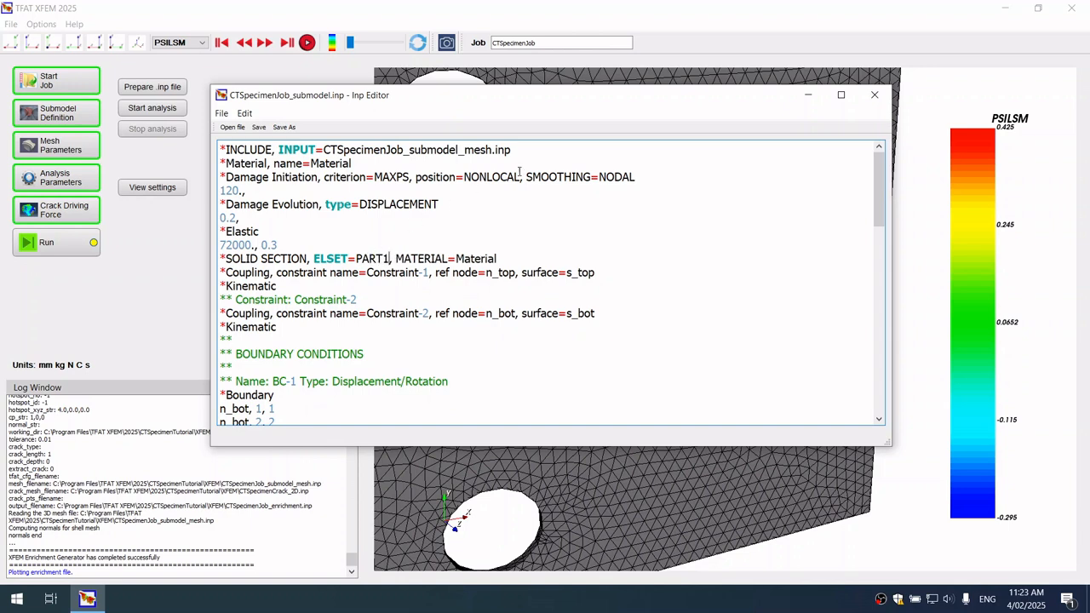
# Copy the n_top and n_bot node definitions from CTSpecimenJob.inp into CTSpecimenJob_submodel.inp, directly below the mesh INCLUDE line
pyautogui.press('Return')
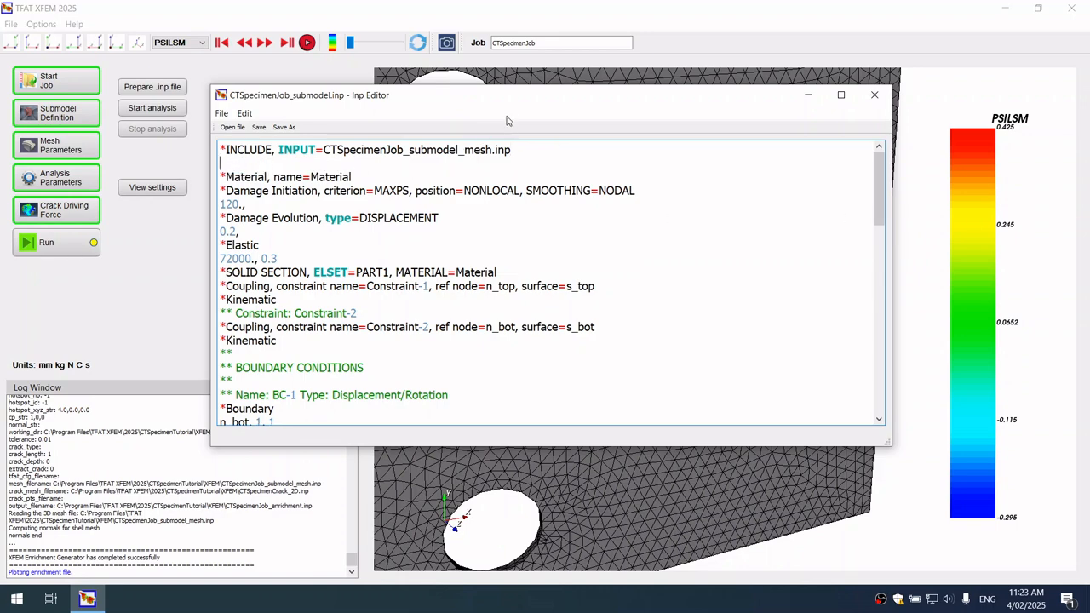
pyautogui.moveTo(536, 102); pyautogui.dragTo(849, 107)
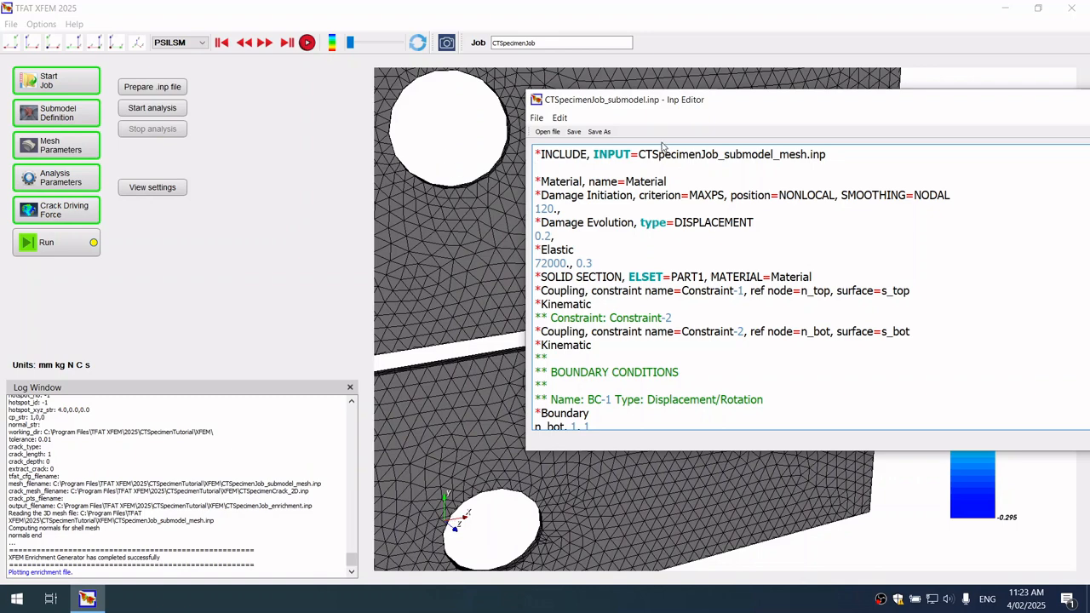
pyautogui.moveTo(728, 101); pyautogui.dragTo(517, 99)
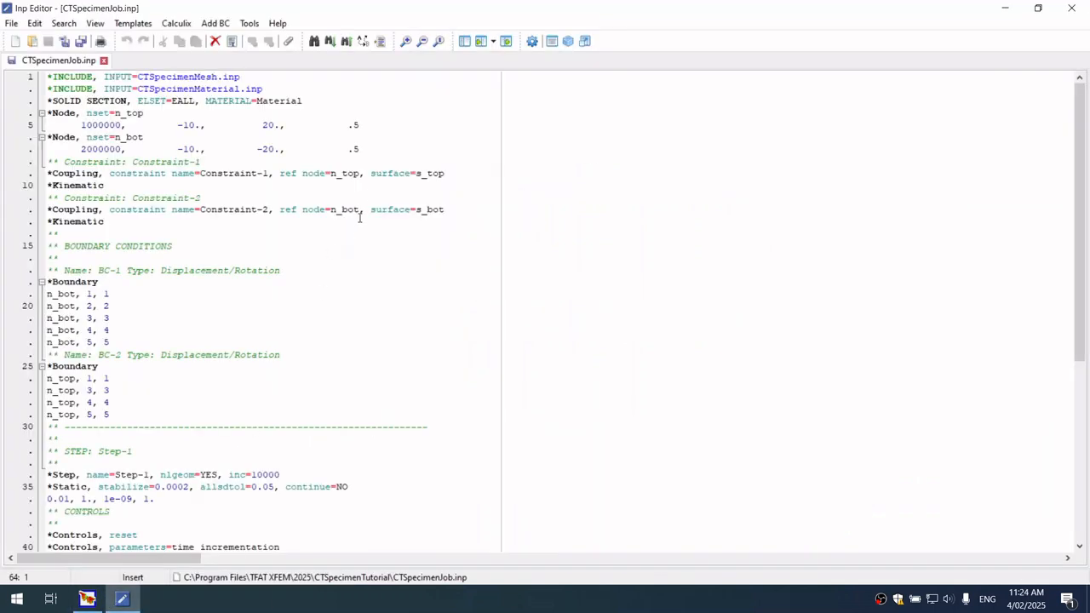
pyautogui.moveTo(373, 152); pyautogui.dragTo(26, 123)
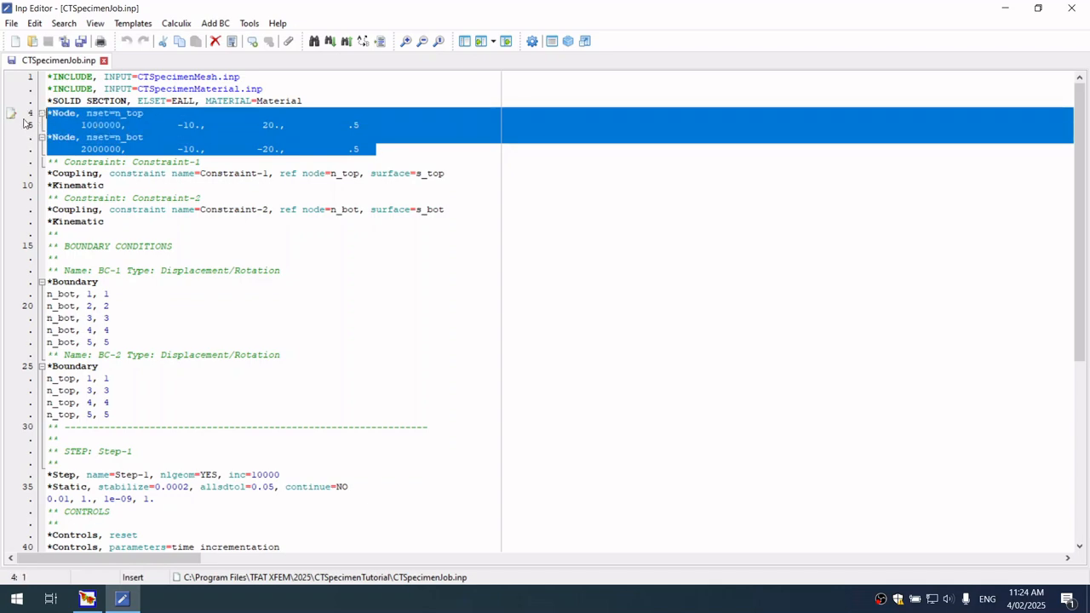
pyautogui.rightClick(162, 124)
pyautogui.click(211, 184)
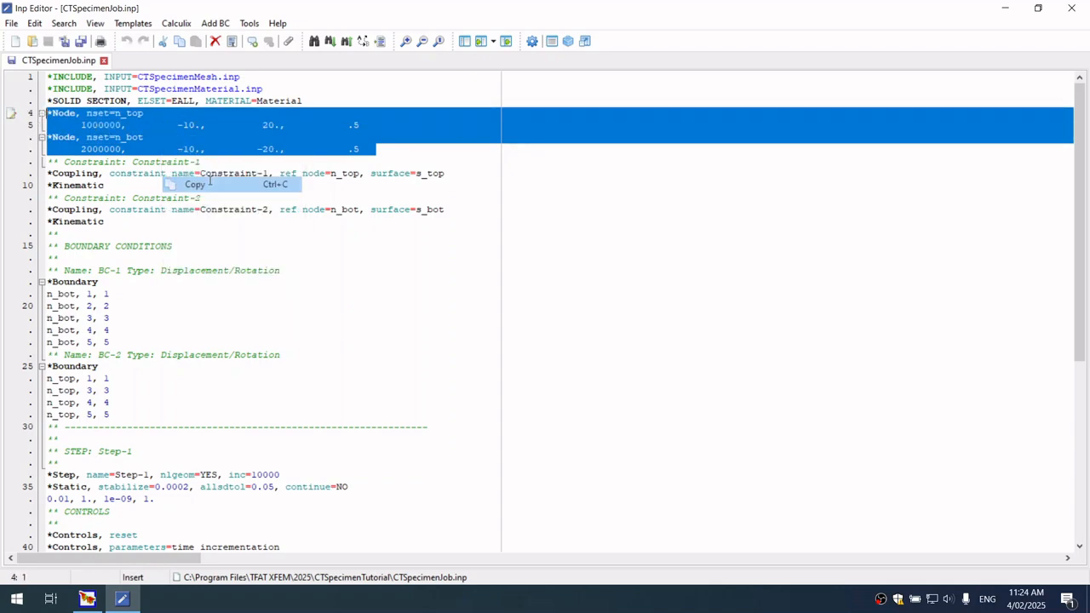
pyautogui.click(1072, 11)
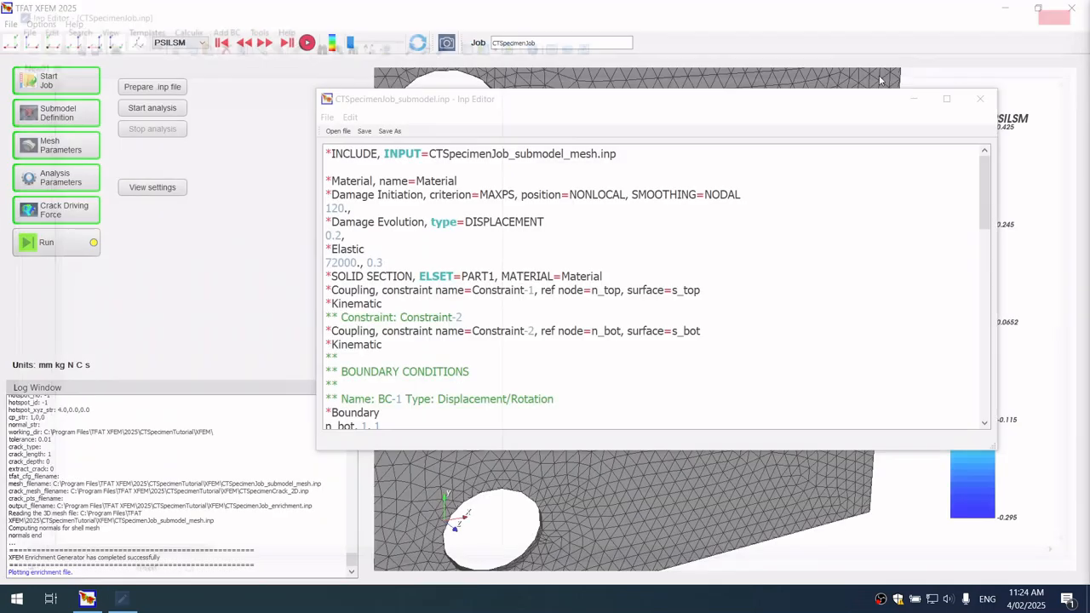
pyautogui.click(550, 165)
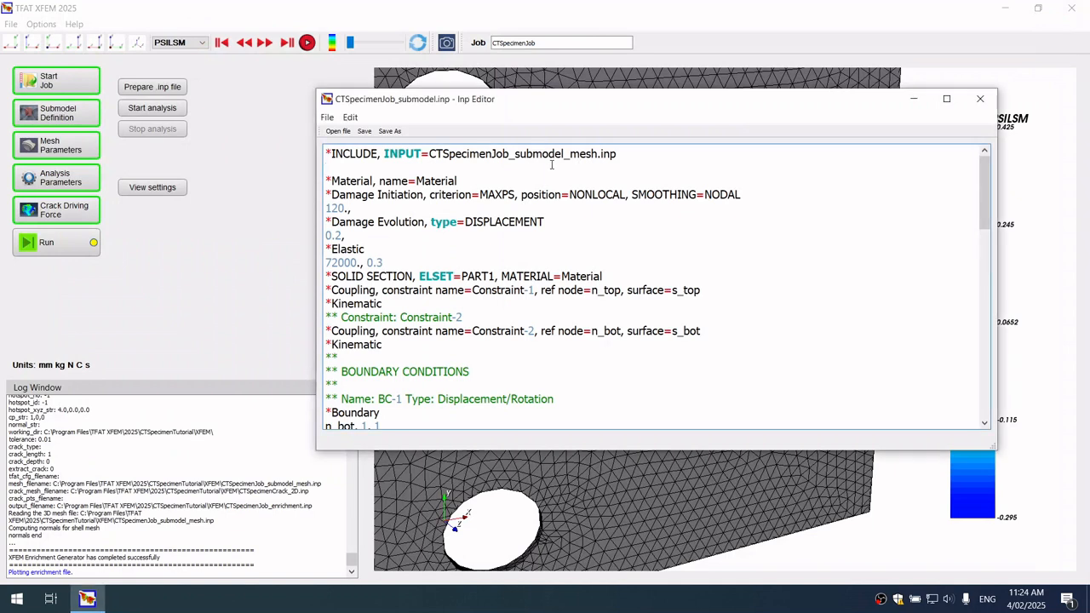
pyautogui.hotkey('ctrl', 'v')
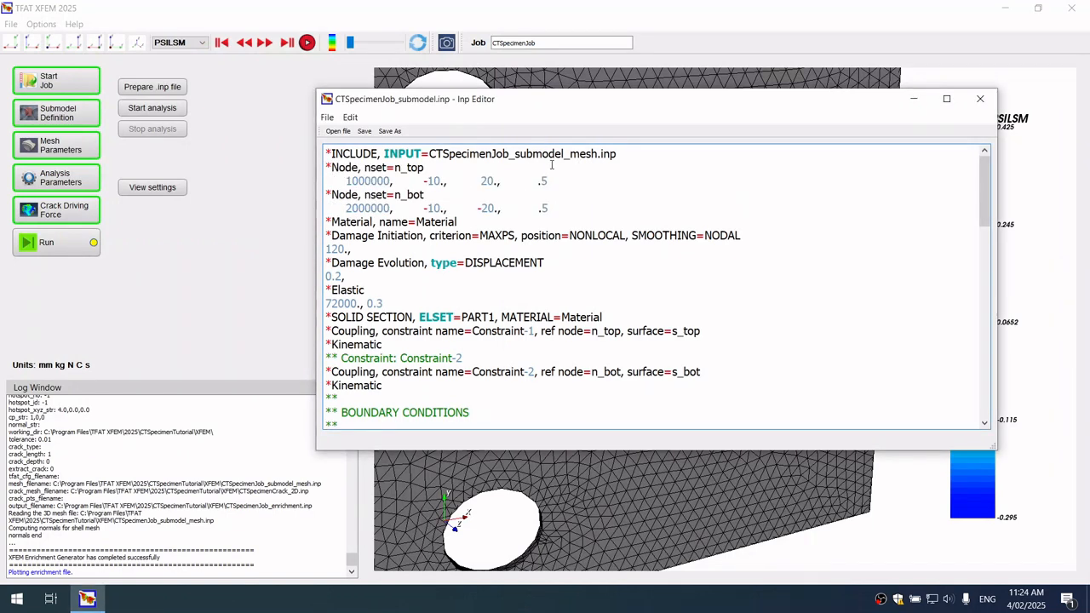
# Change the HS1 enrichment type in the submodel input file to PROPAGATION CRACK
pyautogui.scroll(-7, 631, 276)
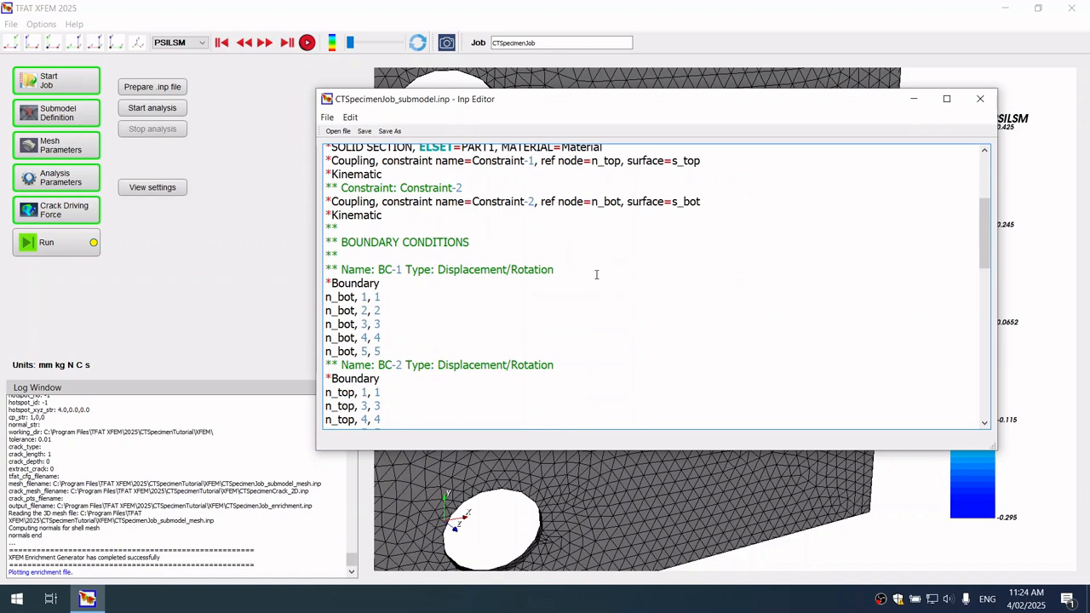
pyautogui.scroll(-3, 596, 274)
pyautogui.doubleClick(533, 310)
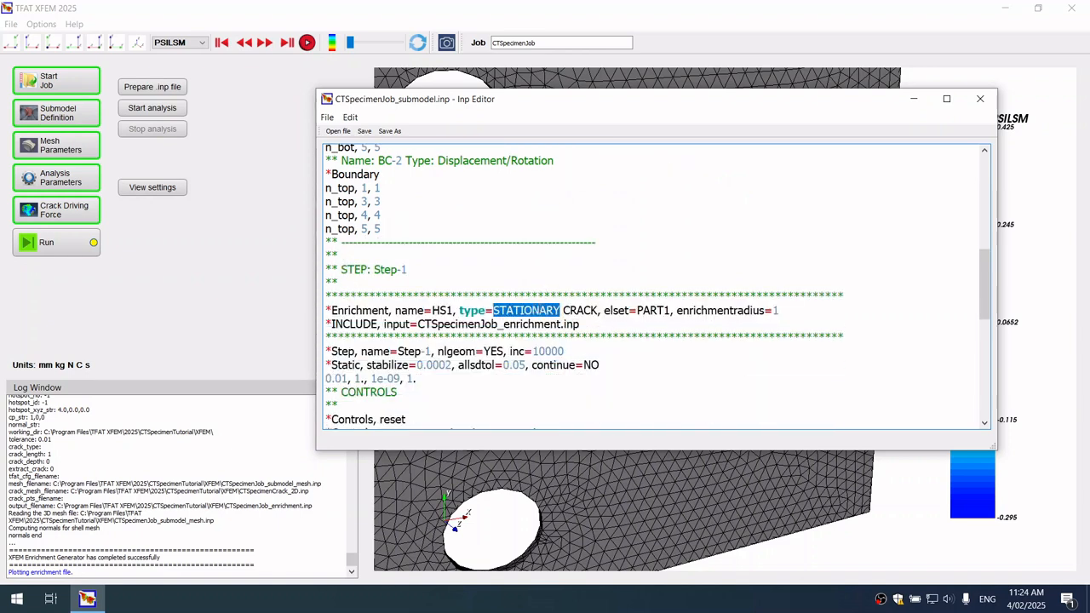
pyautogui.write('PROP')
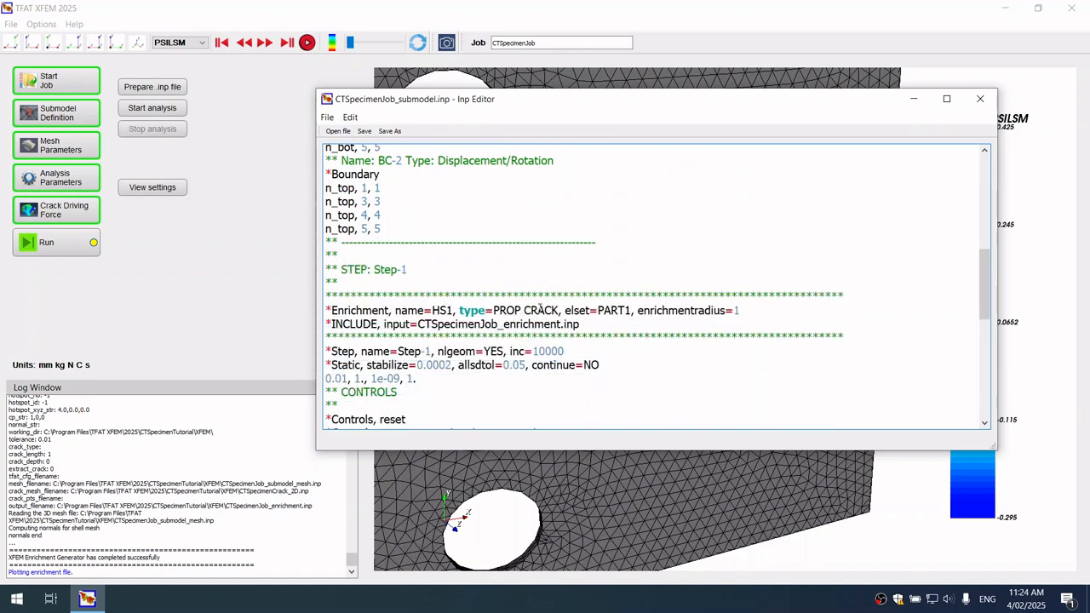
pyautogui.write('AGATION')
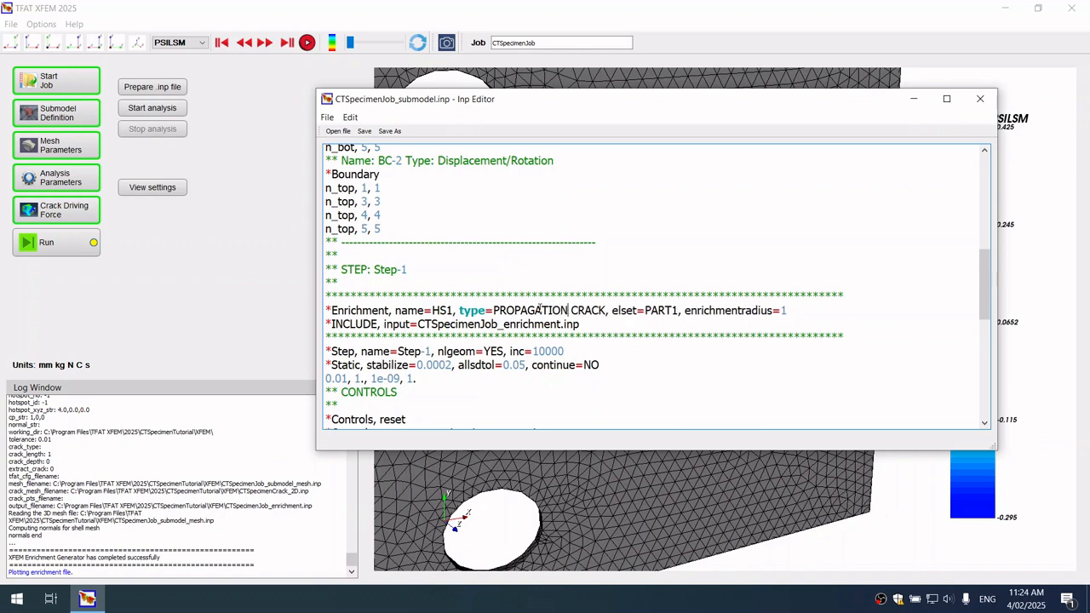
# Add PSILSM and PHILSM to the node output request and STATUSXFEM to the element output request
pyautogui.scroll(-2, 540, 309)
pyautogui.scroll(-3, 540, 309)
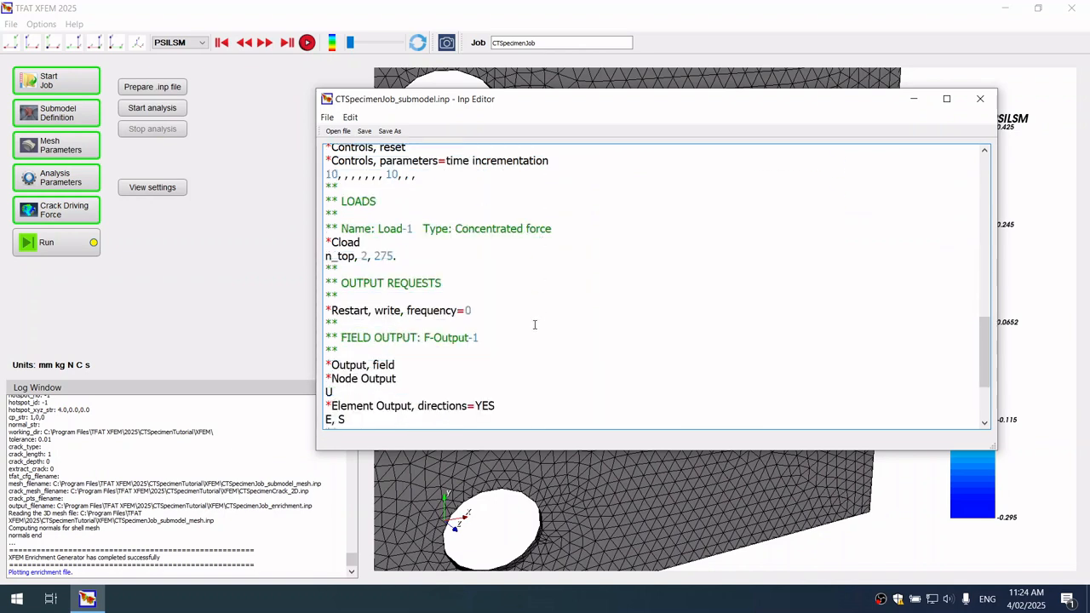
pyautogui.write(', PSILSM, P')
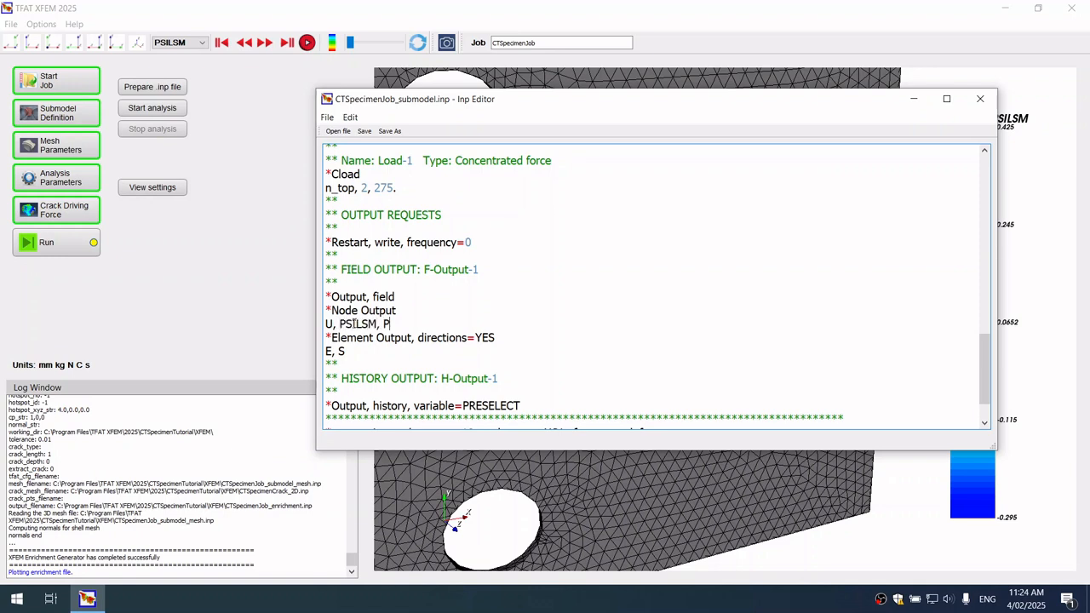
pyautogui.write('HILSM')
pyautogui.write('TAT')
pyautogui.write('US')
pyautogui.write('XFEM')
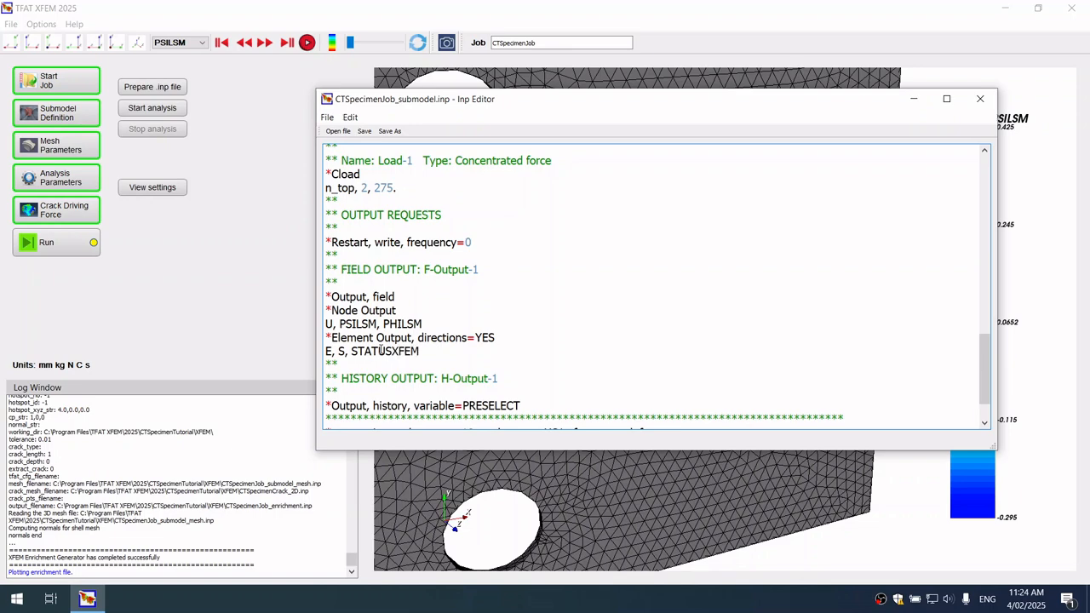
# Save and close the submodel input file, and start the analysis while keeping the existing refined mesh files
pyautogui.click(366, 133)
pyautogui.click(980, 99)
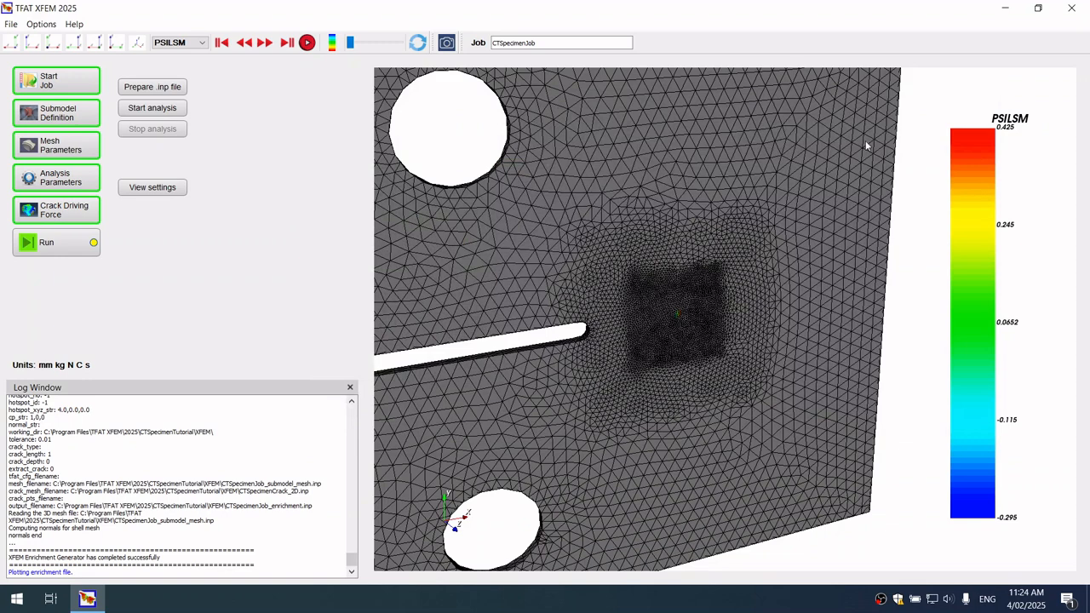
pyautogui.click(180, 114)
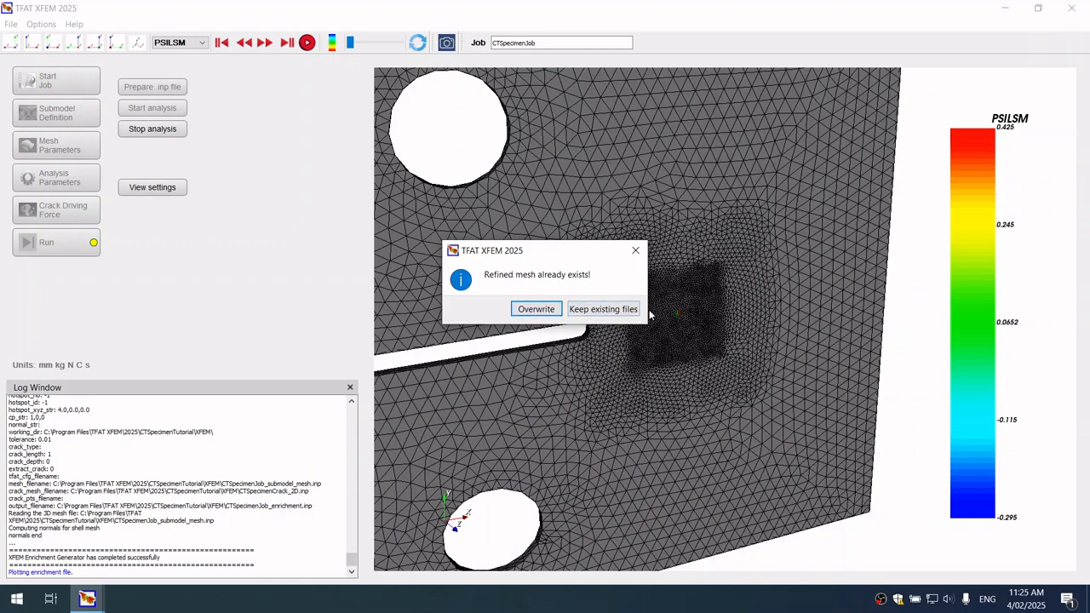
pyautogui.click(627, 310)
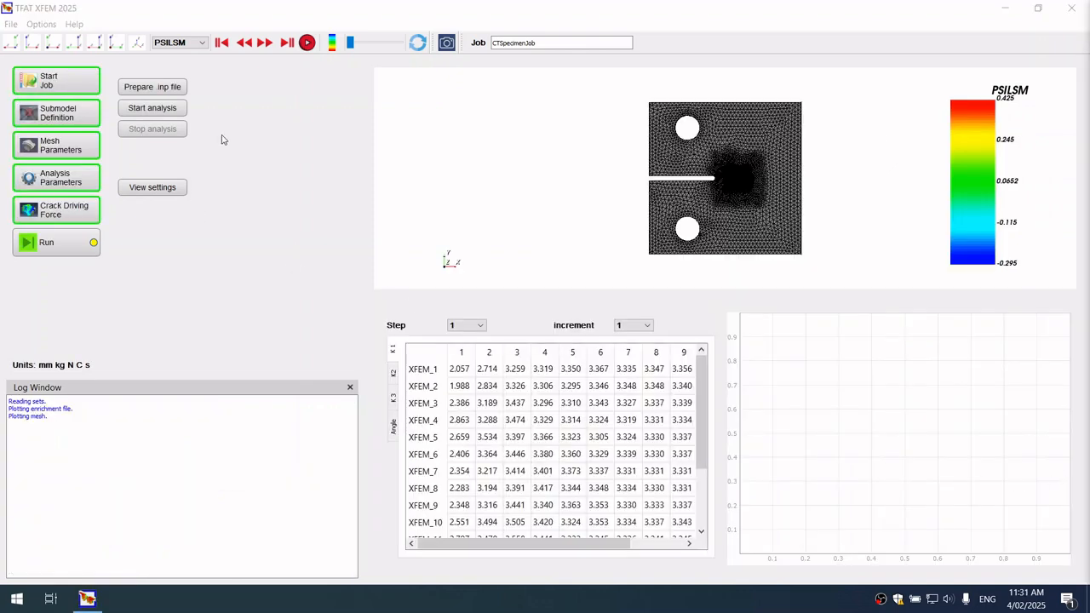
# Display the S MISES contour around the crack tip and advance the results to the last increment
pyautogui.click(199, 44)
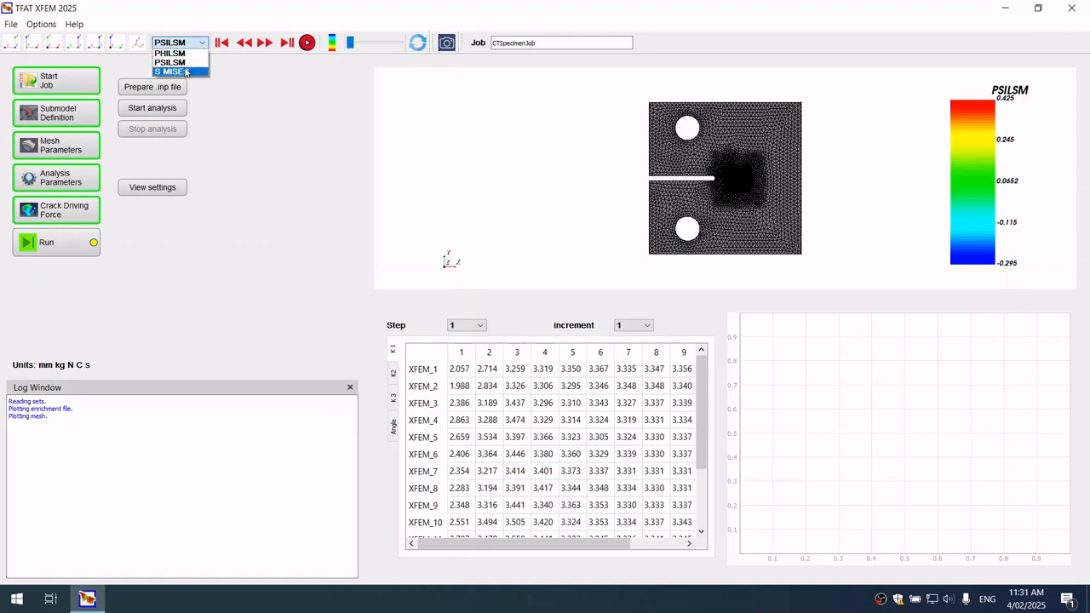
pyautogui.click(185, 71)
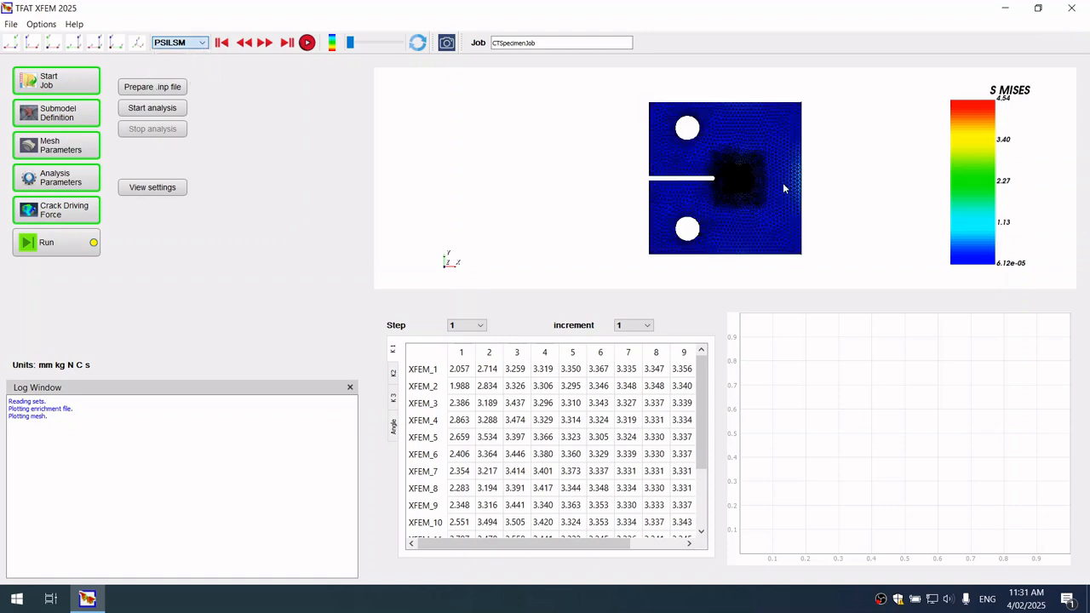
pyautogui.scroll(5, 780, 182)
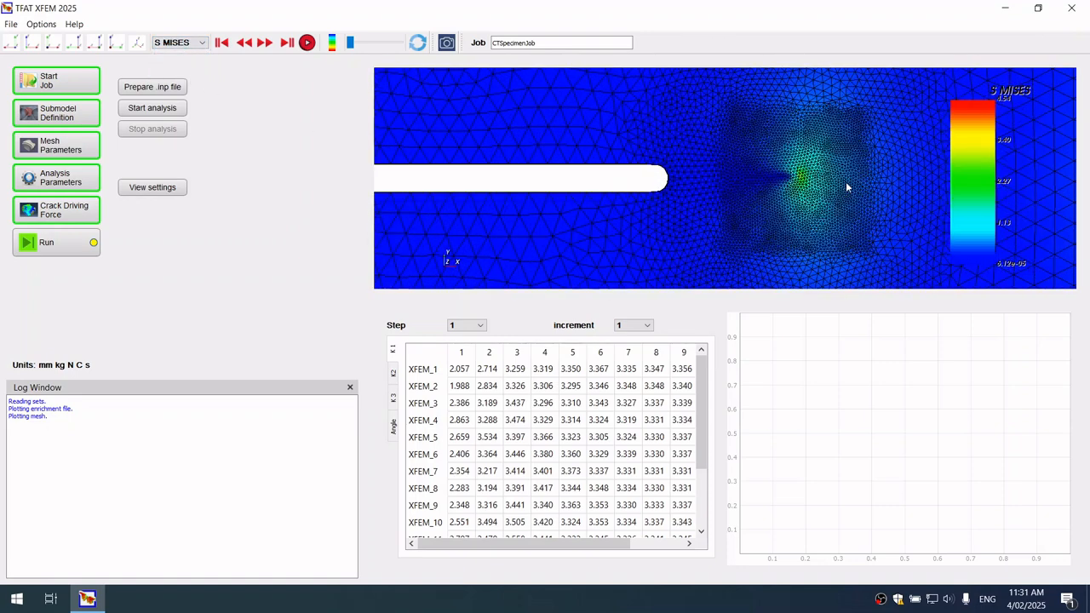
pyautogui.moveTo(764, 193); pyautogui.dragTo(668, 198, button='middle')
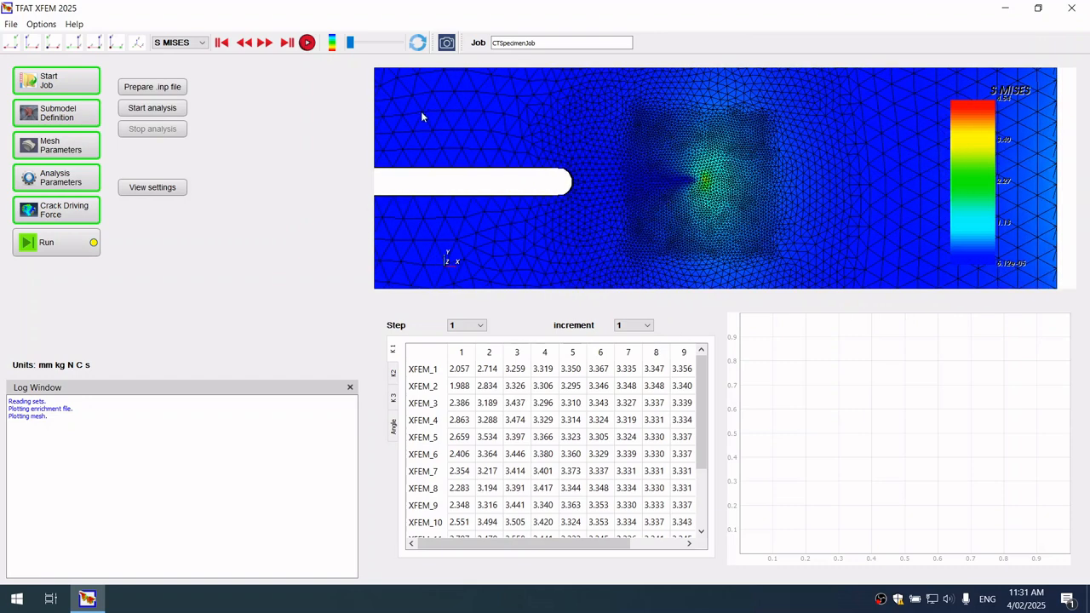
pyautogui.click(265, 54)
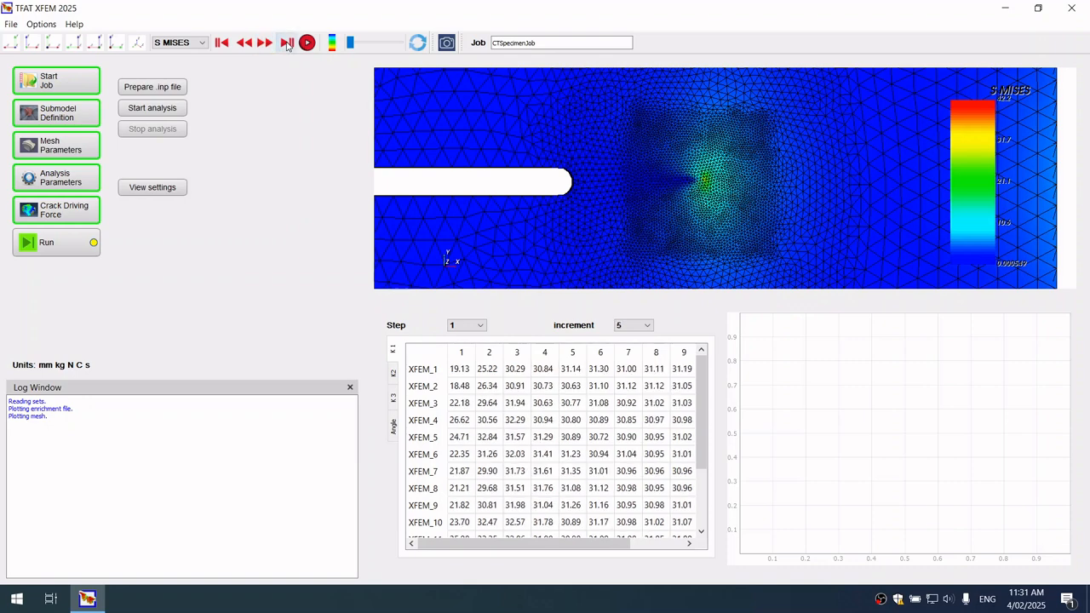
pyautogui.click(287, 43)
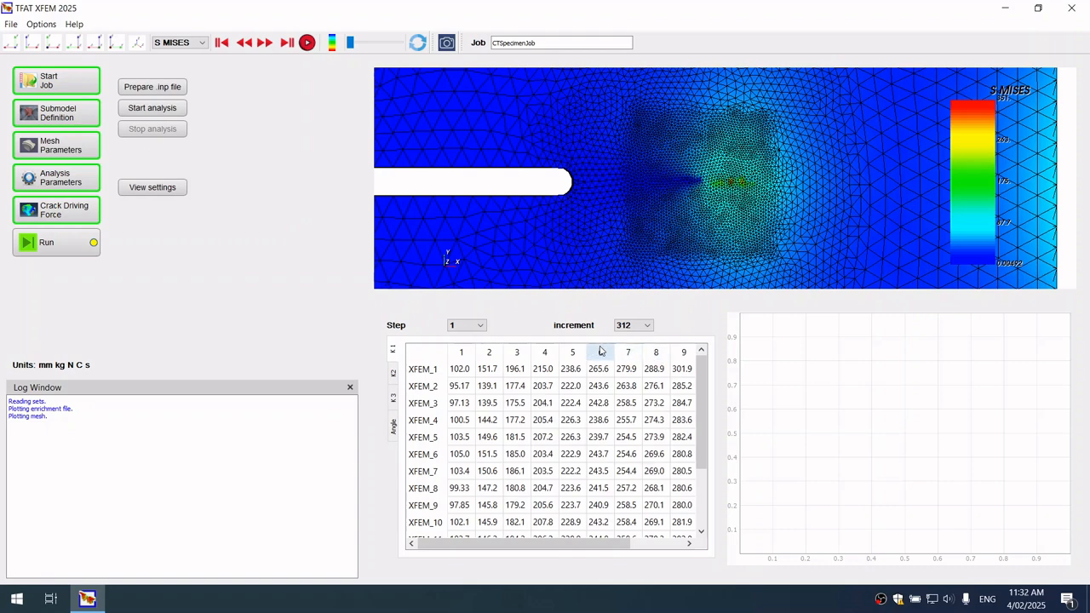
# Review the K2, K3, K1 and Angle result tables for the last increment
pyautogui.click(395, 377)
pyautogui.click(393, 399)
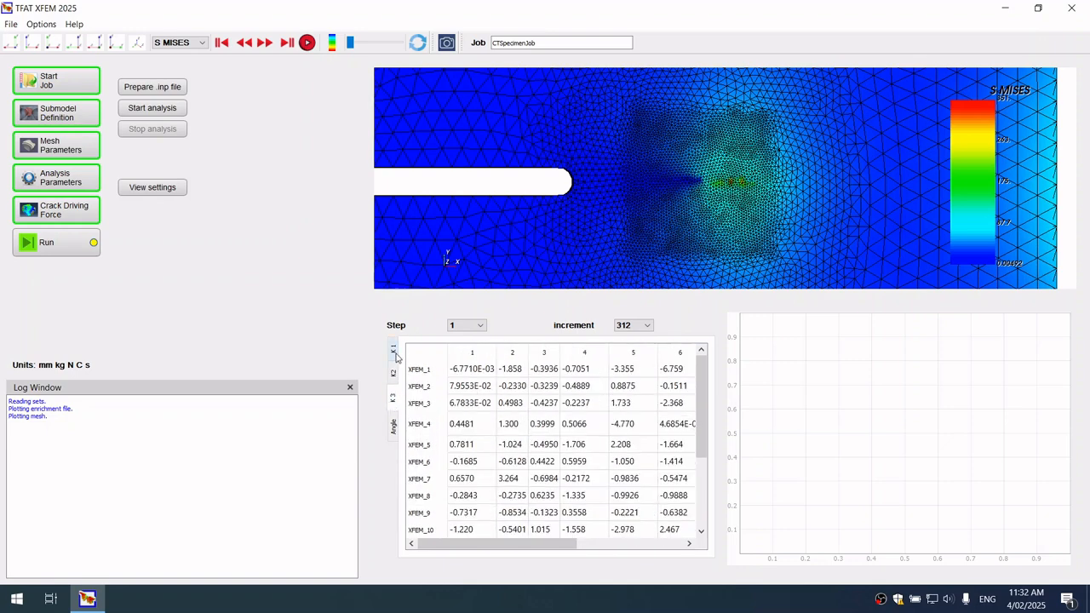
pyautogui.click(394, 351)
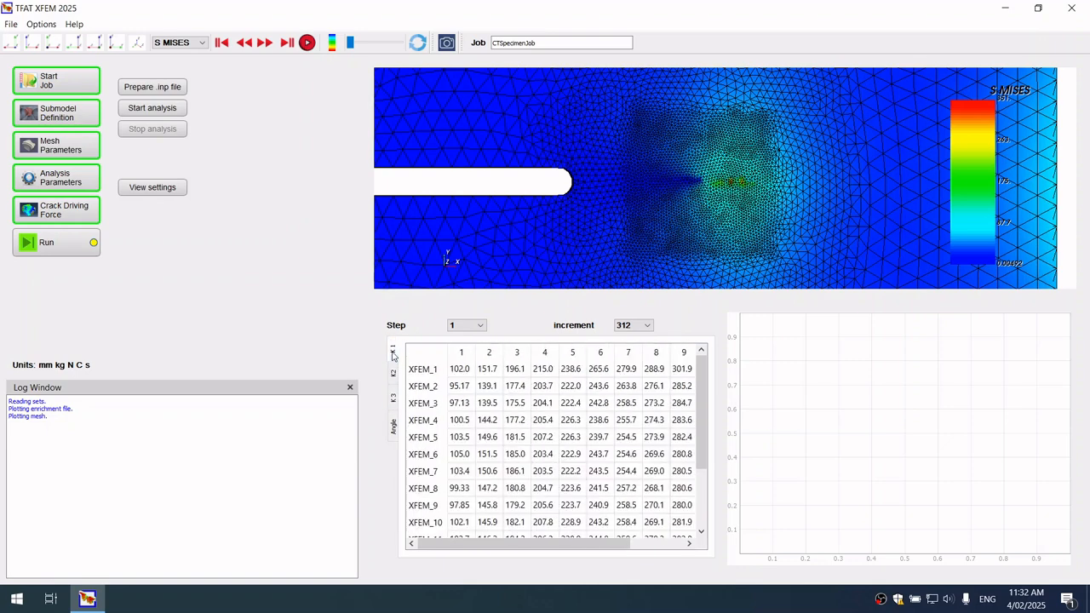
pyautogui.click(395, 432)
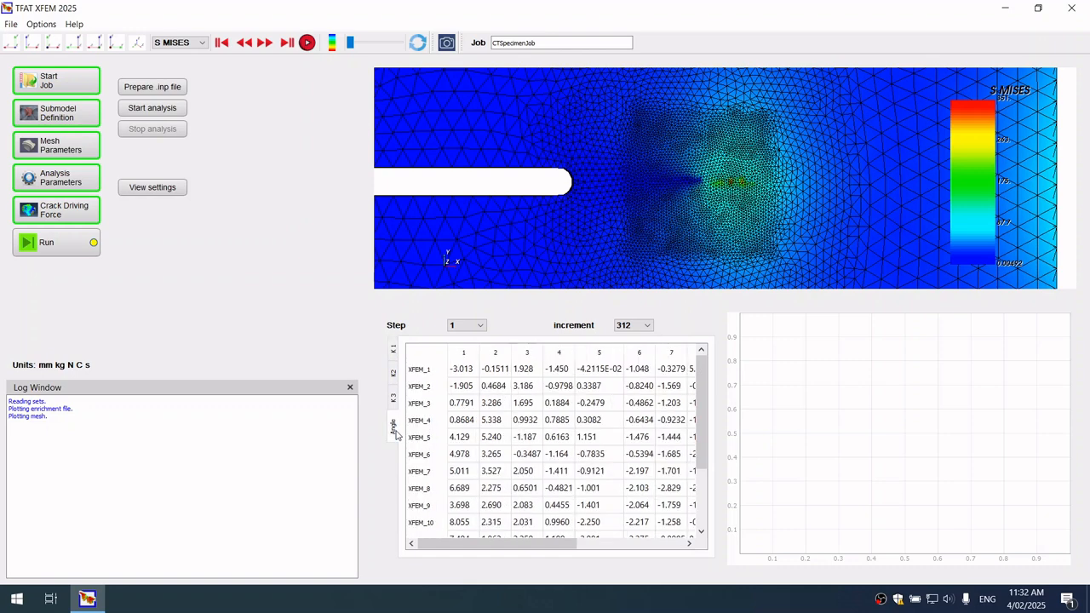
# Return to the K1 results table and set the displayed increment to 150
pyautogui.click(392, 350)
pyautogui.click(630, 325)
pyautogui.click(625, 368)
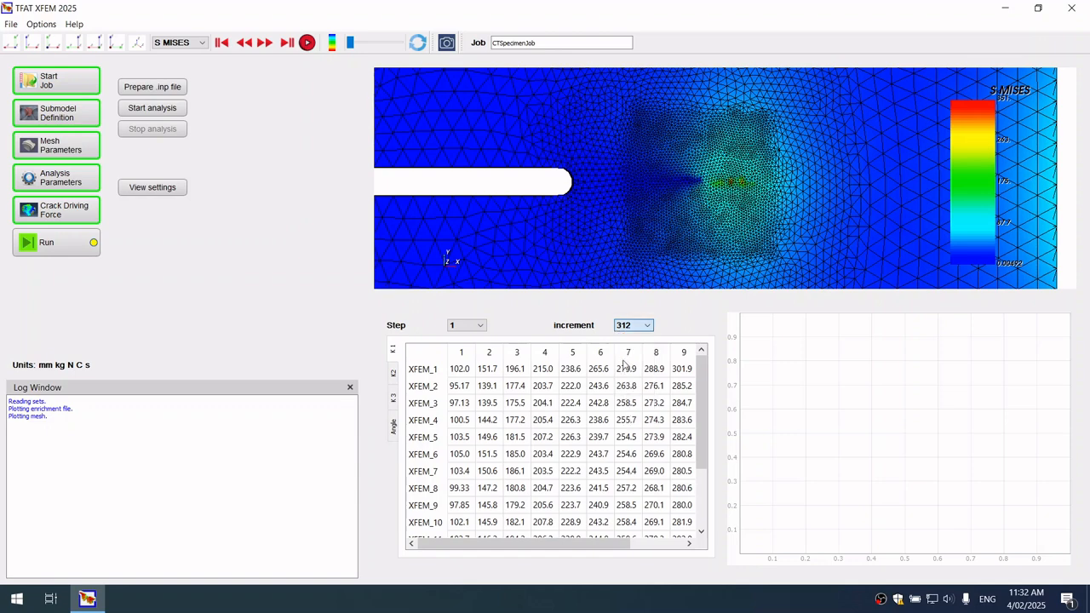
pyautogui.click(634, 328)
pyautogui.click(630, 353)
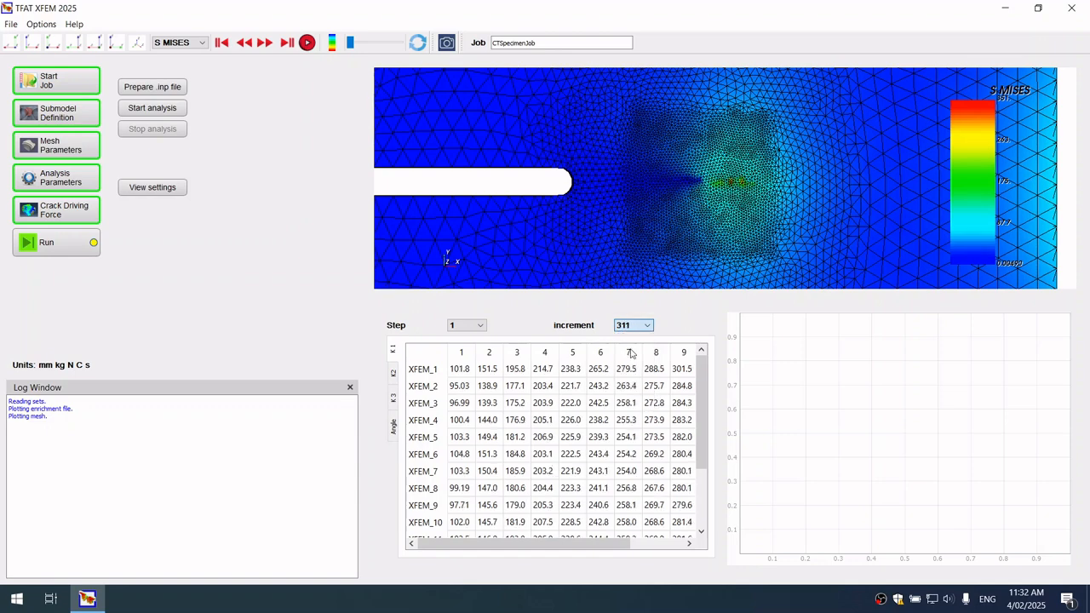
pyautogui.scroll(7, 631, 325)
pyautogui.click(631, 325)
pyautogui.scroll(8, 624, 356)
pyautogui.scroll(20, 623, 361)
pyautogui.scroll(16, 623, 362)
pyautogui.scroll(-9, 623, 364)
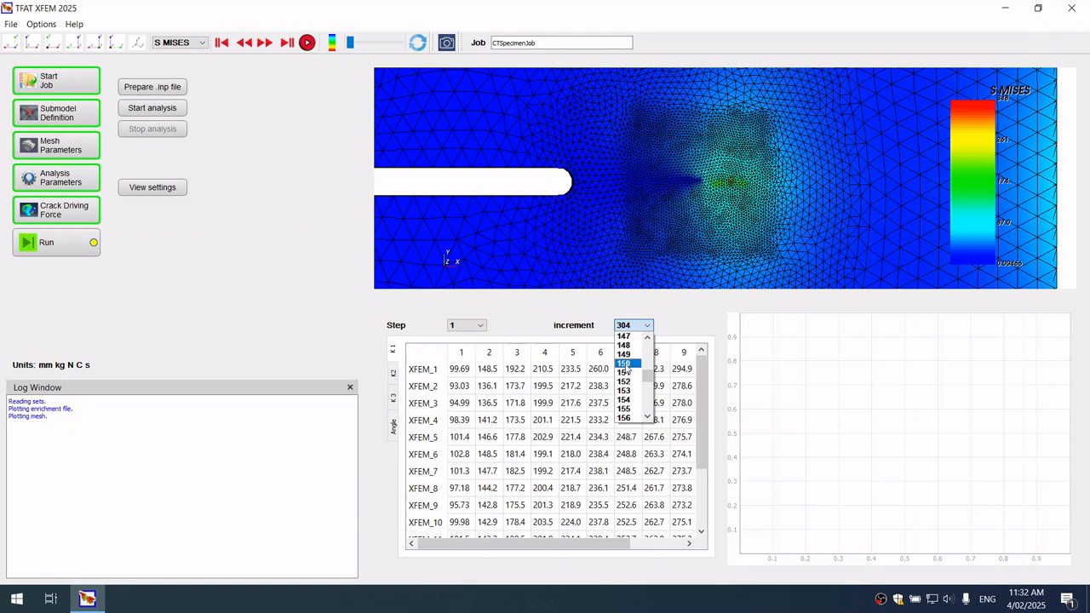
pyautogui.click(626, 367)
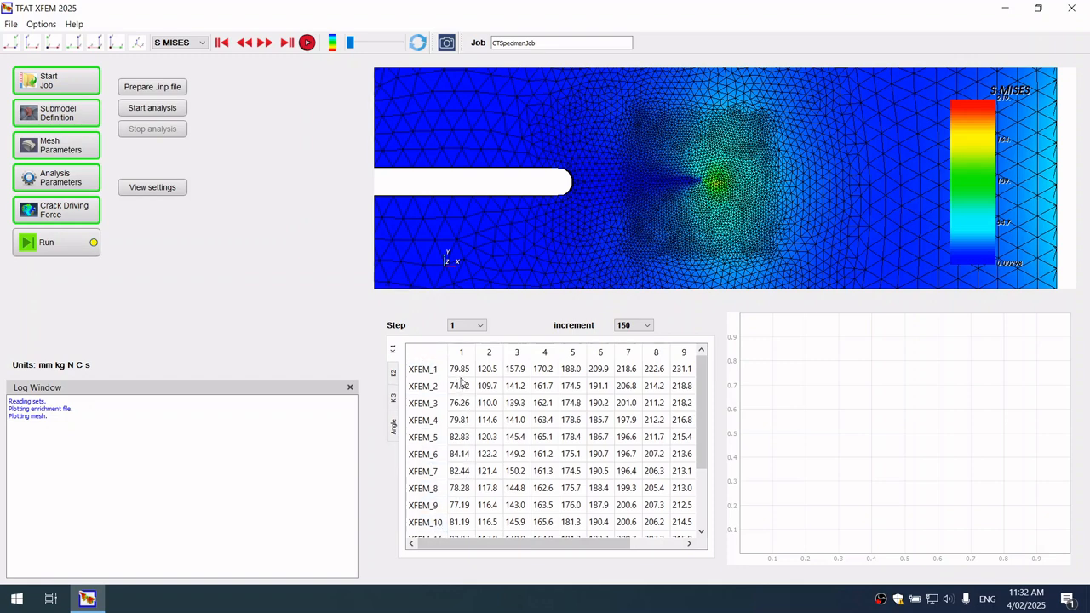
# Plot K1 along the crack front for contour 5, and select the XFEM_7 crack front section in the table
pyautogui.click(572, 356)
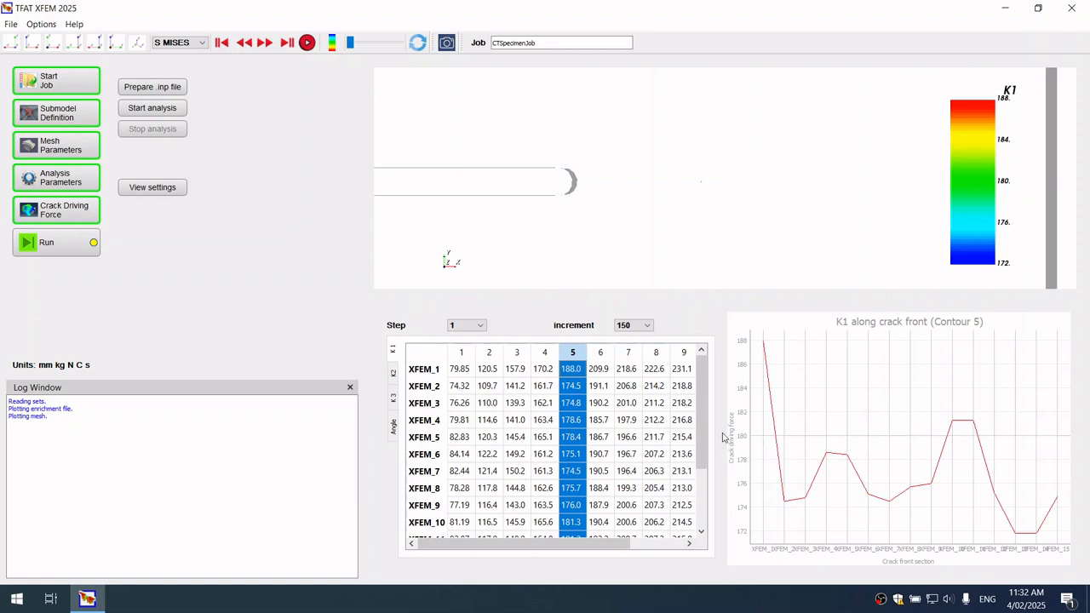
pyautogui.scroll(-1, 555, 415)
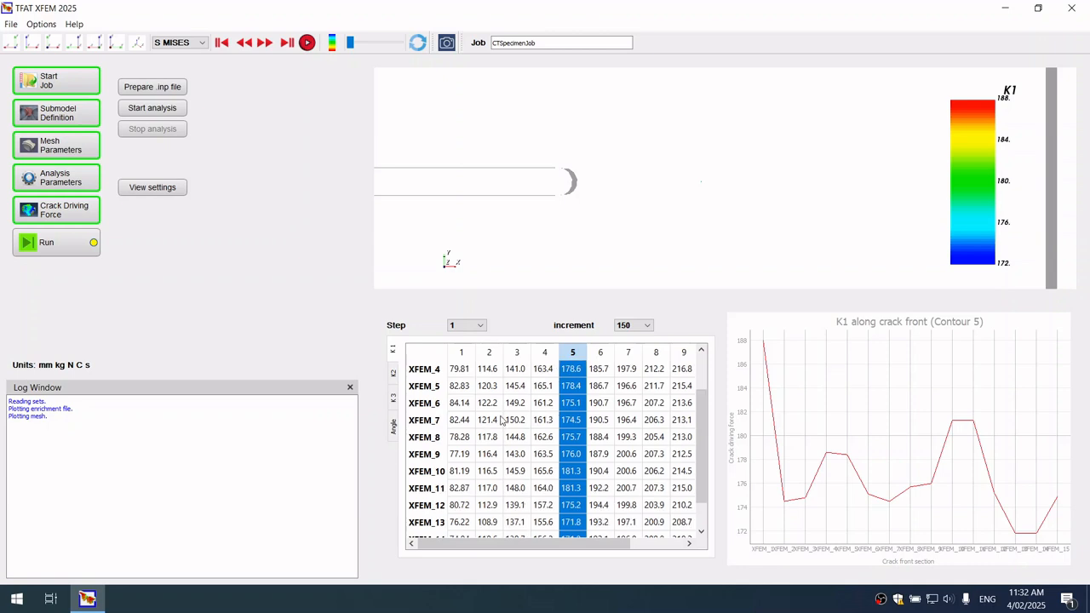
pyautogui.click(426, 420)
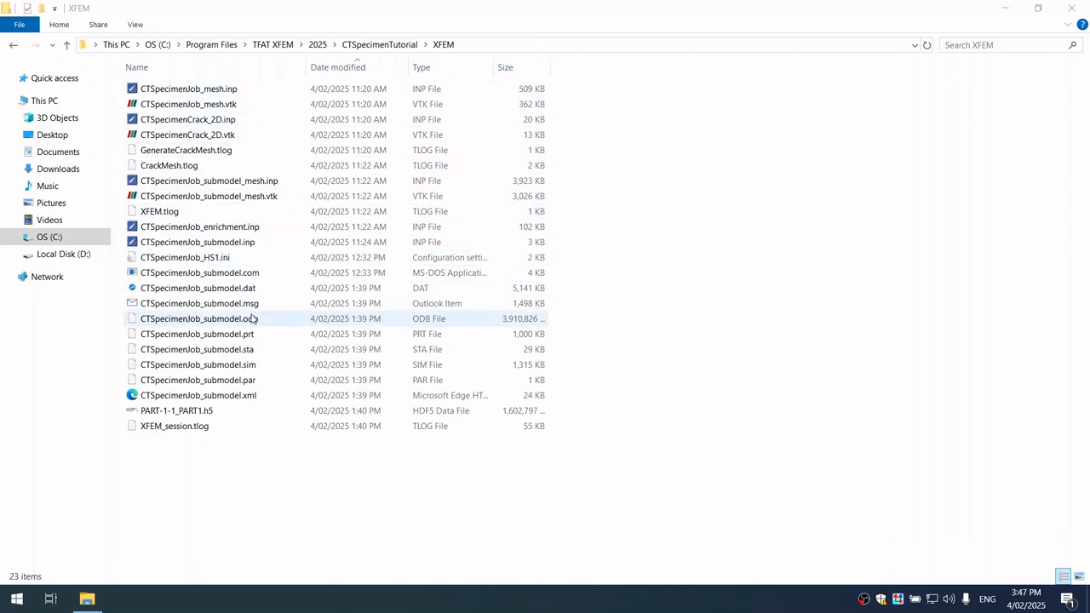
# In the CTSpecimenTutorial XFEM folder, open CTSpecimenJob_submodel.odb in Abaqus/Viewer and minimise the command window
pyautogui.click(469, 44)
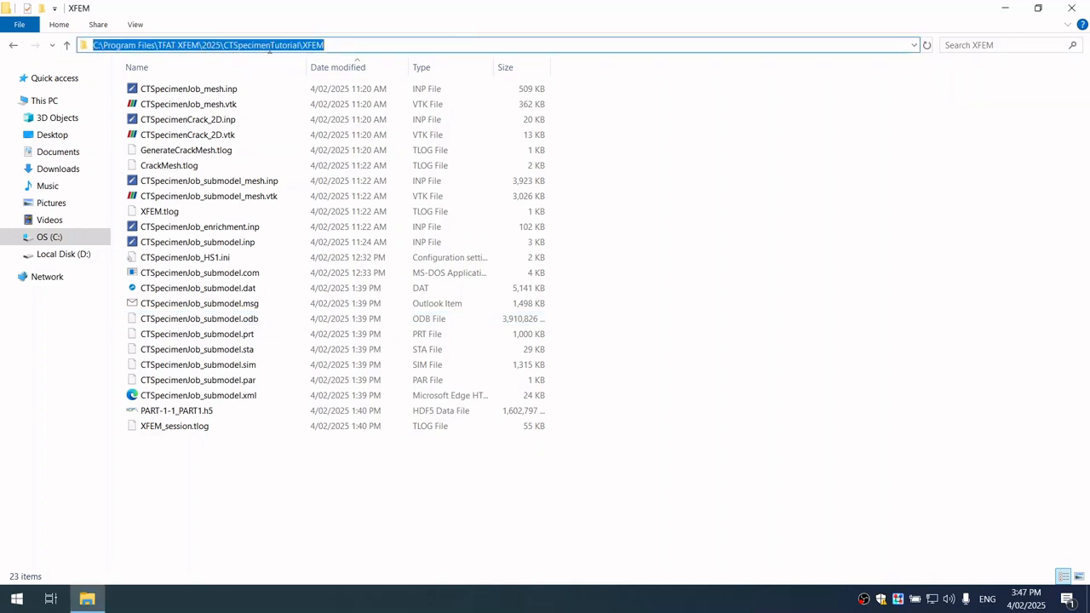
pyautogui.doubleClick(243, 317)
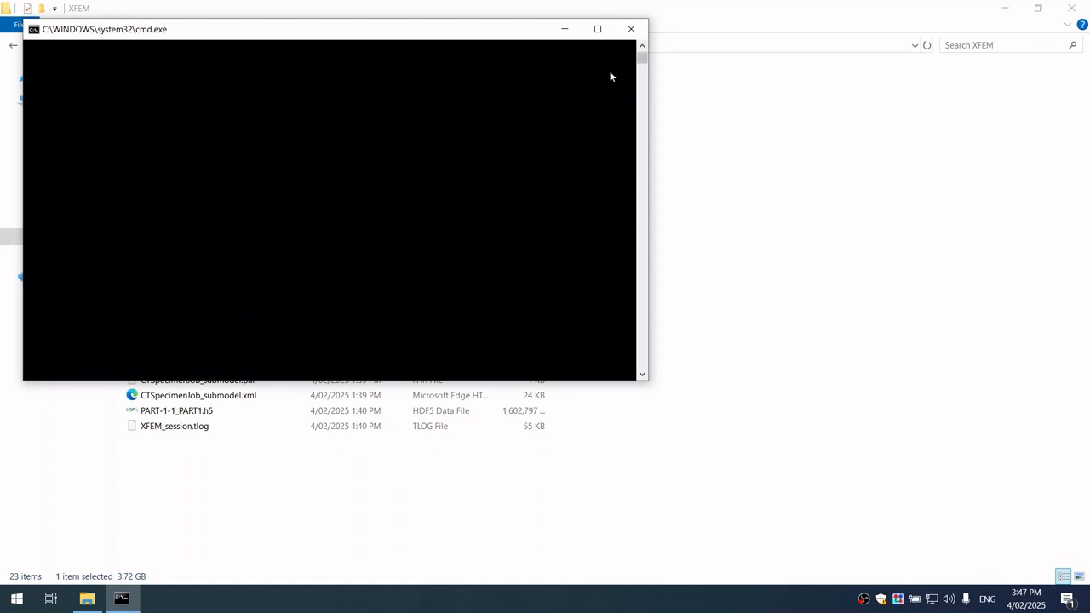
pyautogui.click(564, 29)
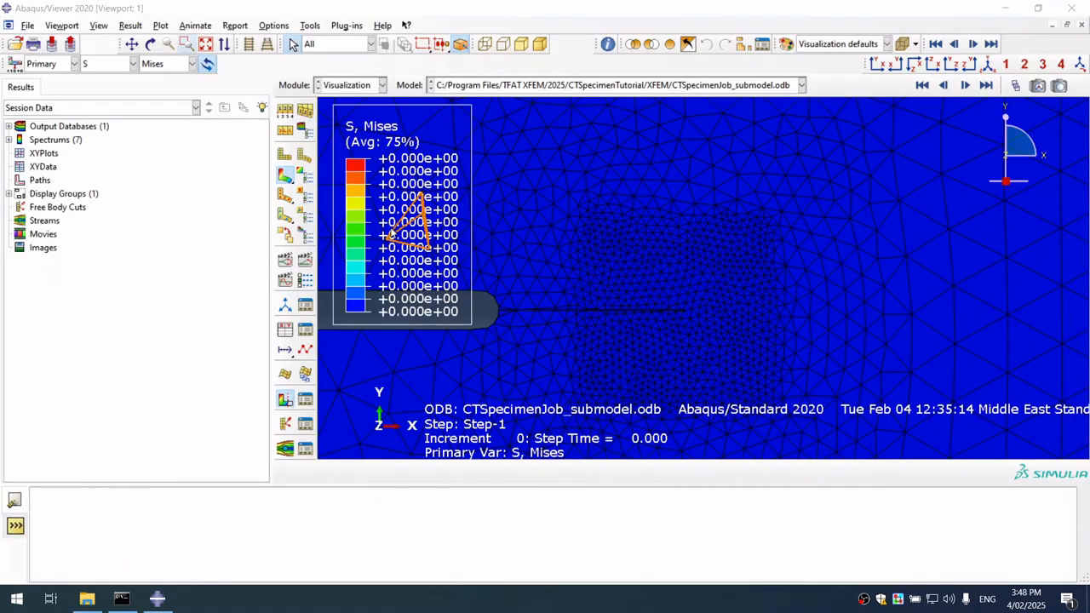
# Play the time history animation of the S, Mises contour to watch the crack grow, and pause it
pyautogui.click(197, 27)
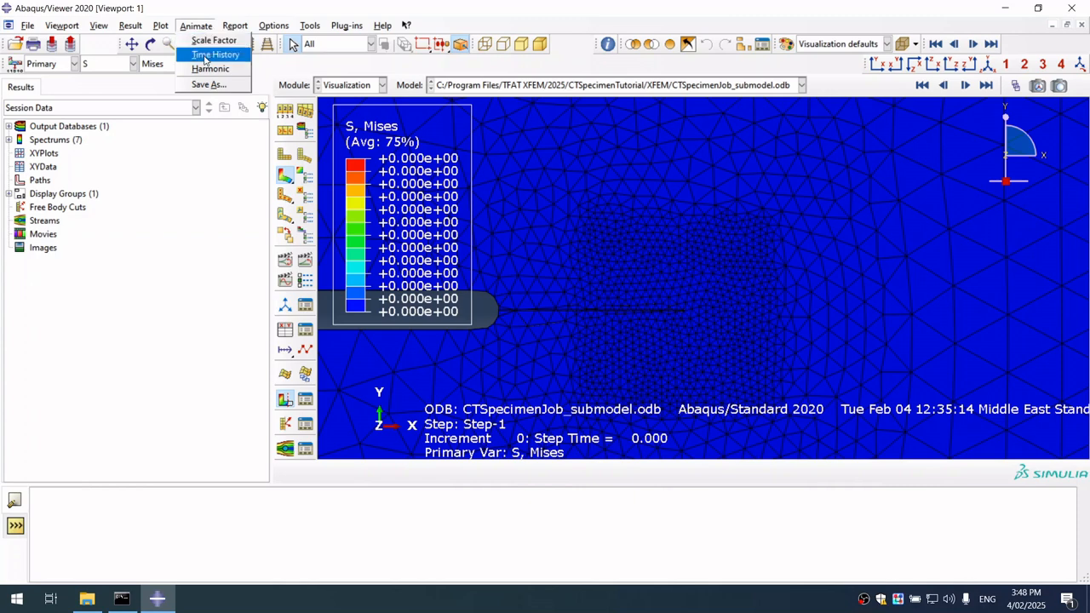
pyautogui.click(211, 56)
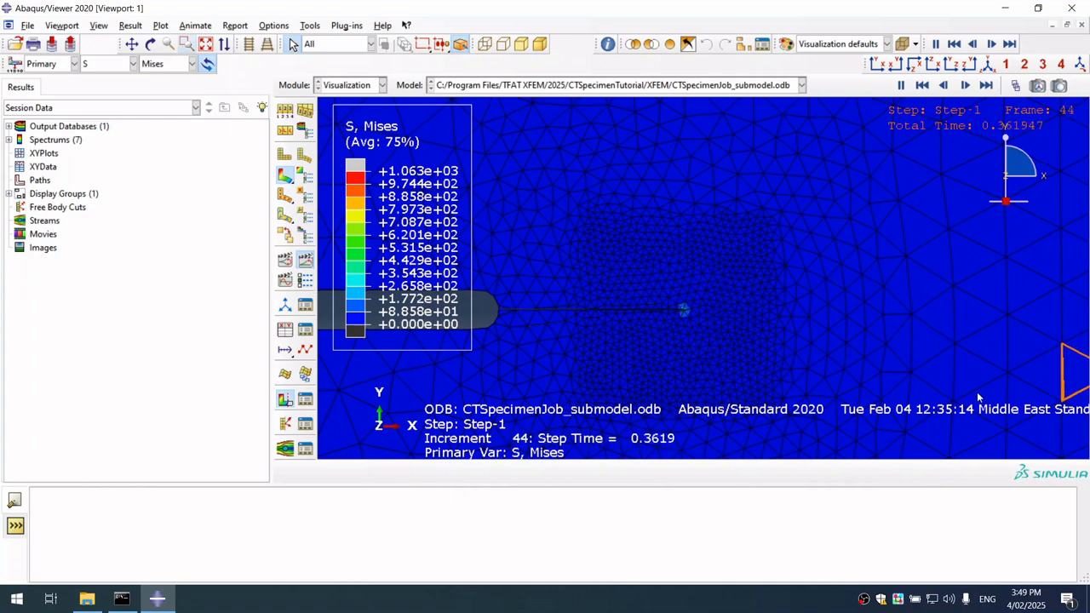
pyautogui.click(900, 85)
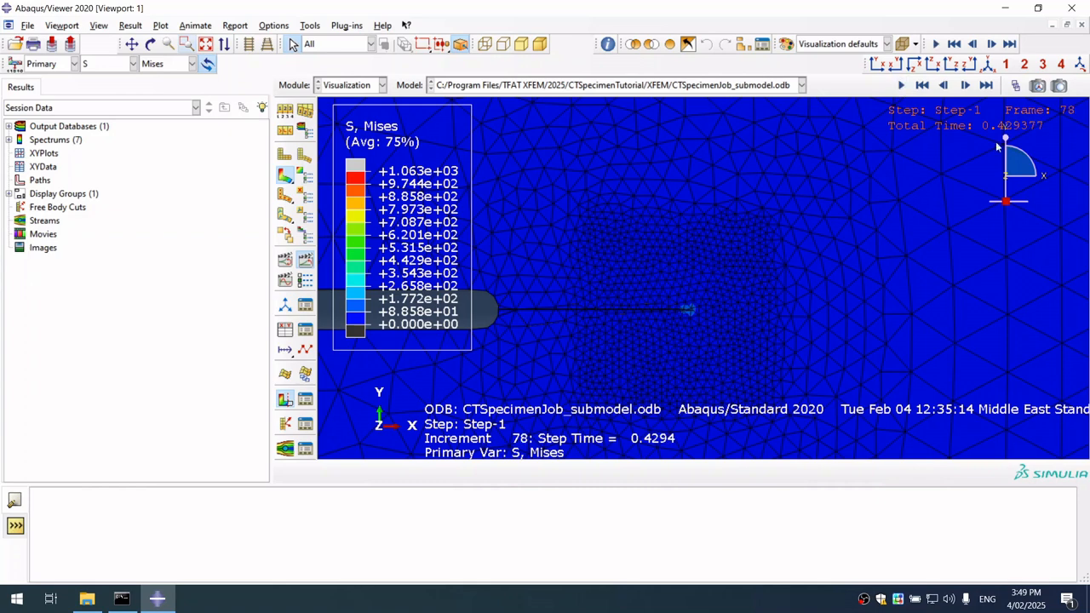